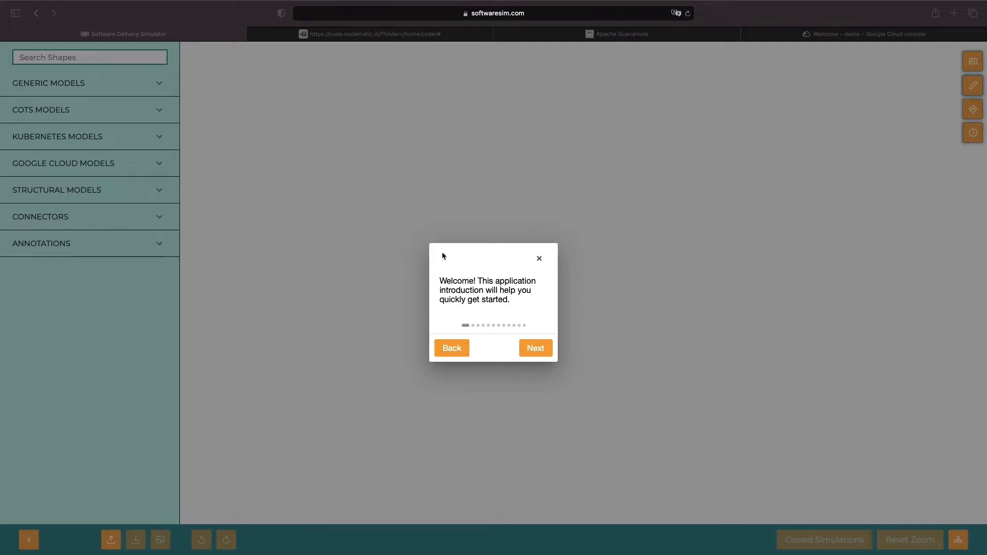
Dismiss the application introduction, search the shapes for "compute" and place a Compute Engine model on the canvas
{"action": "left_click", "coordinate": [539, 259]}
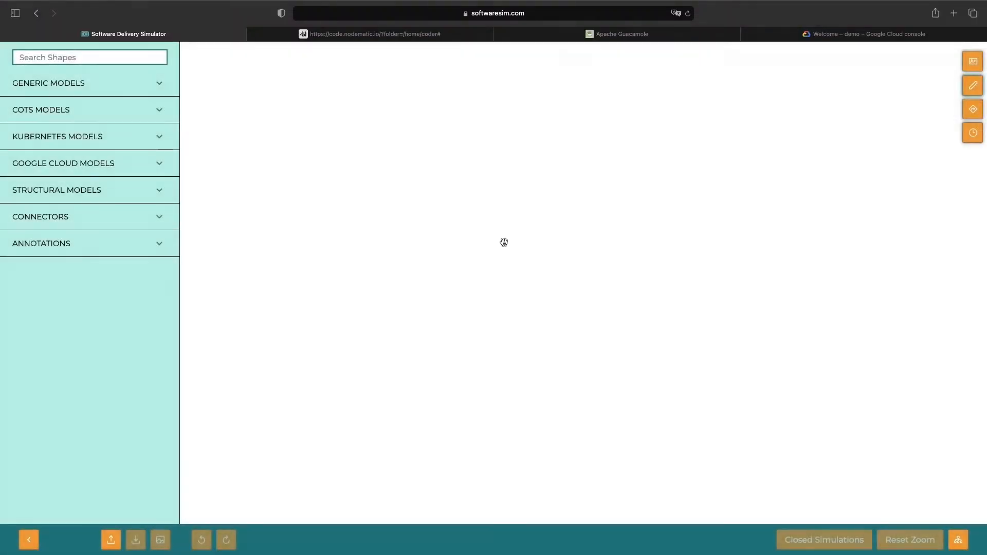
{"action": "left_click", "coordinate": [160, 83]}
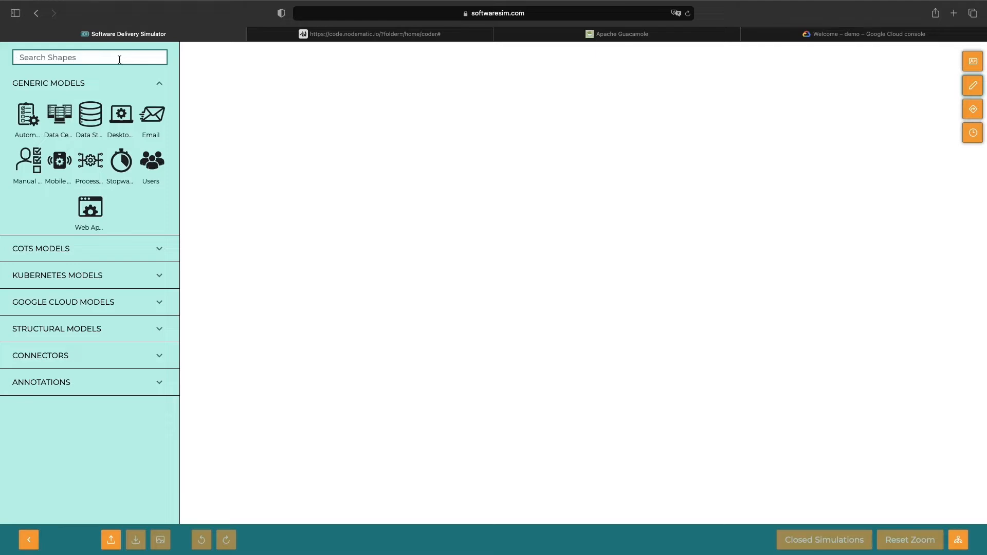
{"action": "type", "text": "compute"}
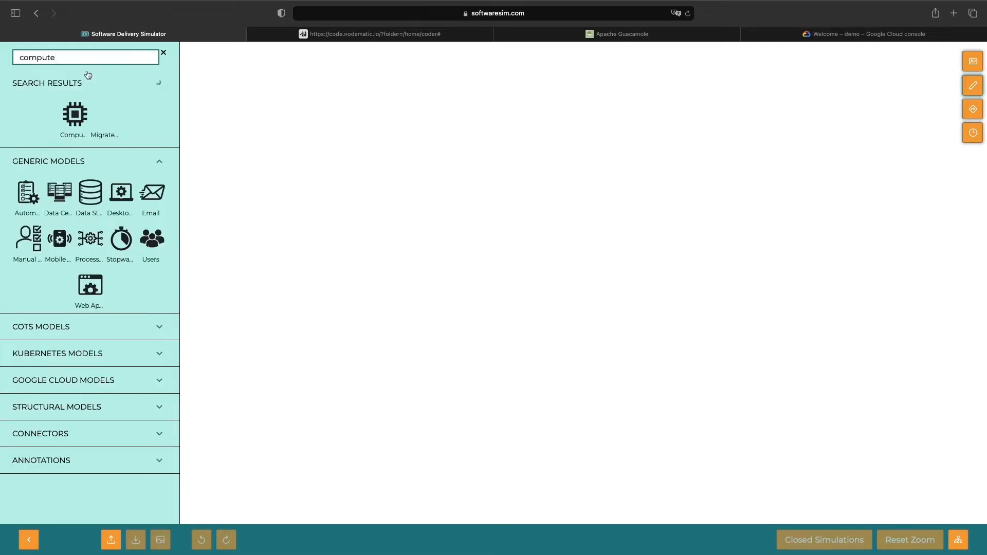
{"action": "left_click_drag", "start_coordinate": [79, 100], "coordinate": [654, 198]}
Describe the Compute Engine node as "Windows Server 2019 (Datacenter version) running an OpenSSH server and RDP server" and widen it to about 346
{"action": "right_click", "coordinate": [655, 199]}
{"action": "left_click", "coordinate": [672, 209]}
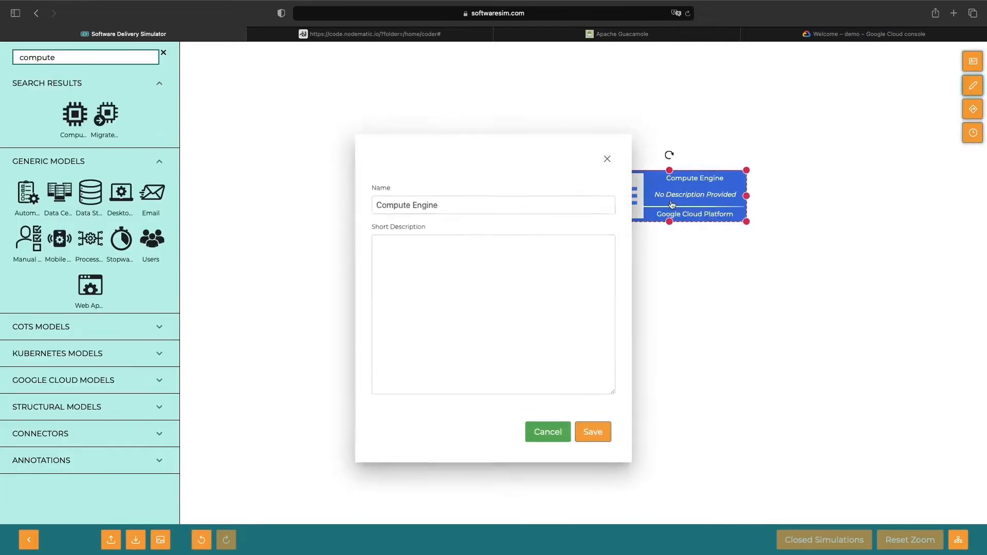
{"action": "left_click", "coordinate": [492, 278]}
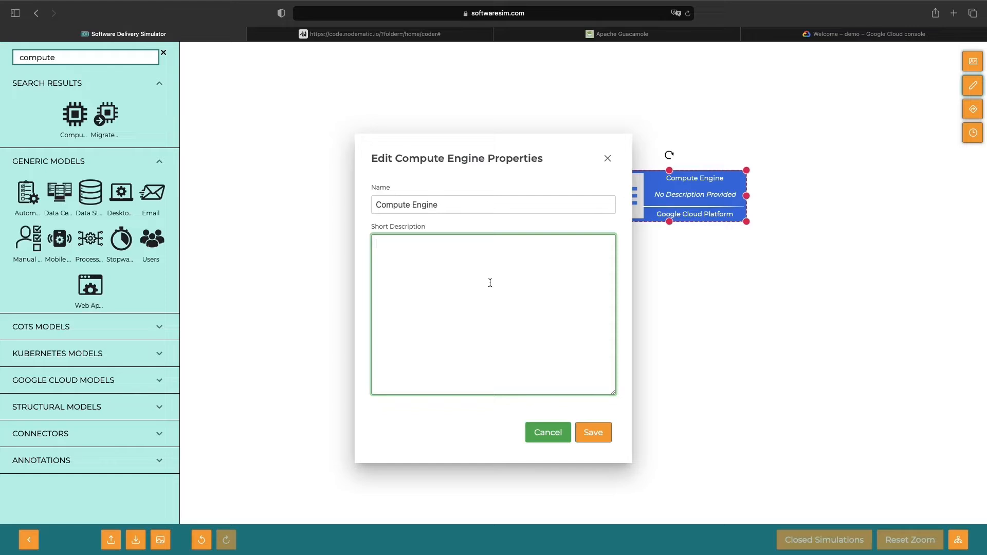
{"action": "type", "text": "Windows Server 2019 (Datacenter version) running an OpenSHS"}
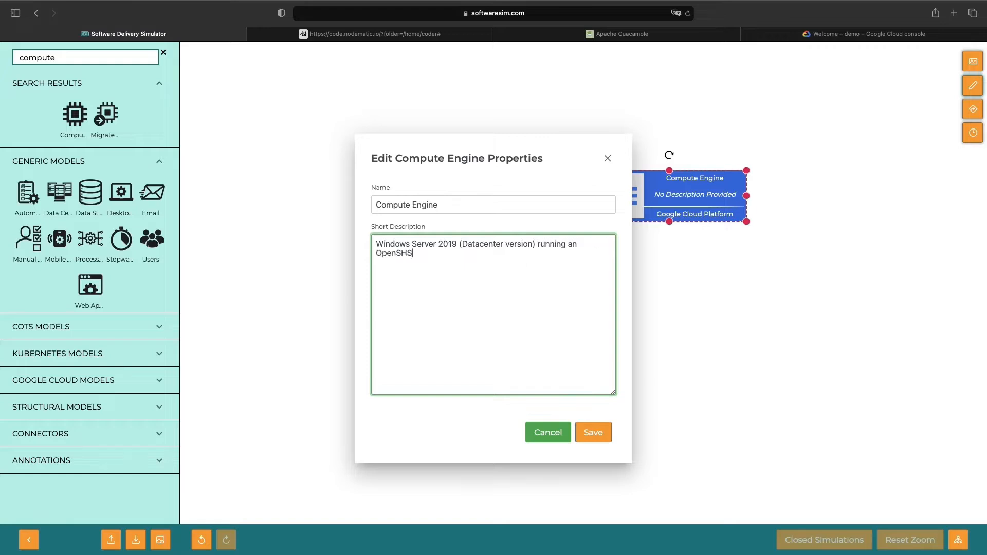
{"action": "key", "text": "BackSpace"}
{"action": "key", "text": "BackSpace"}
{"action": "type", "text": "SH server and RDP server"}
{"action": "left_click", "coordinate": [586, 428]}
{"action": "left_click_drag", "start_coordinate": [748, 195], "coordinate": [772, 196]}
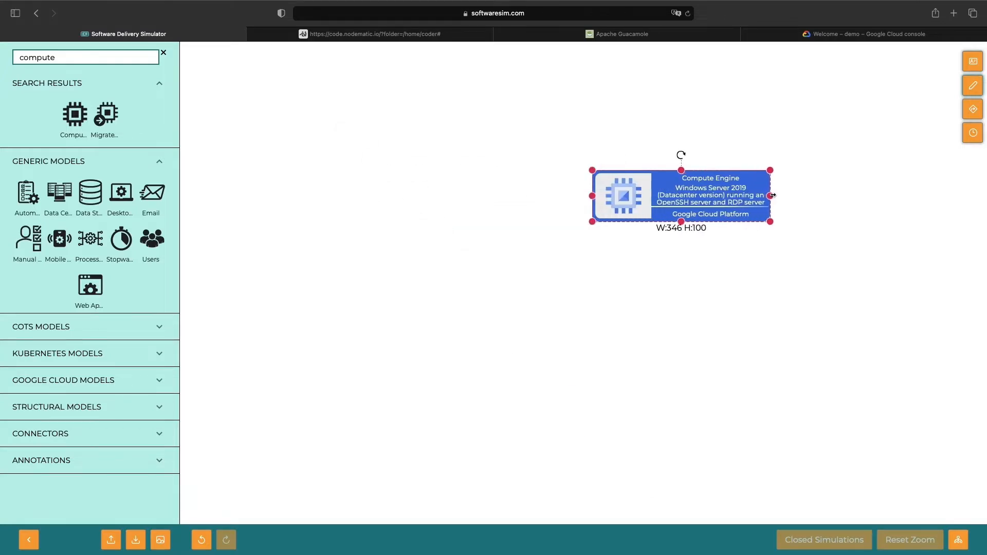
Add a Guacamole node to the left of Compute Engine with the short description "RDP client"
{"action": "double_click", "coordinate": [106, 53]}
{"action": "type", "text": "guac"}
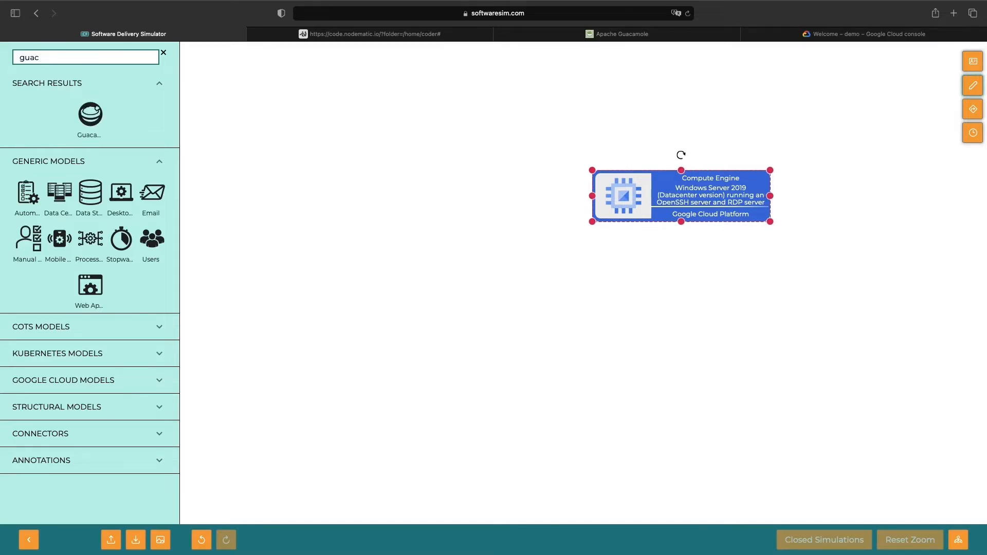
{"action": "left_click_drag", "start_coordinate": [90, 114], "coordinate": [414, 147]}
{"action": "right_click", "coordinate": [416, 155]}
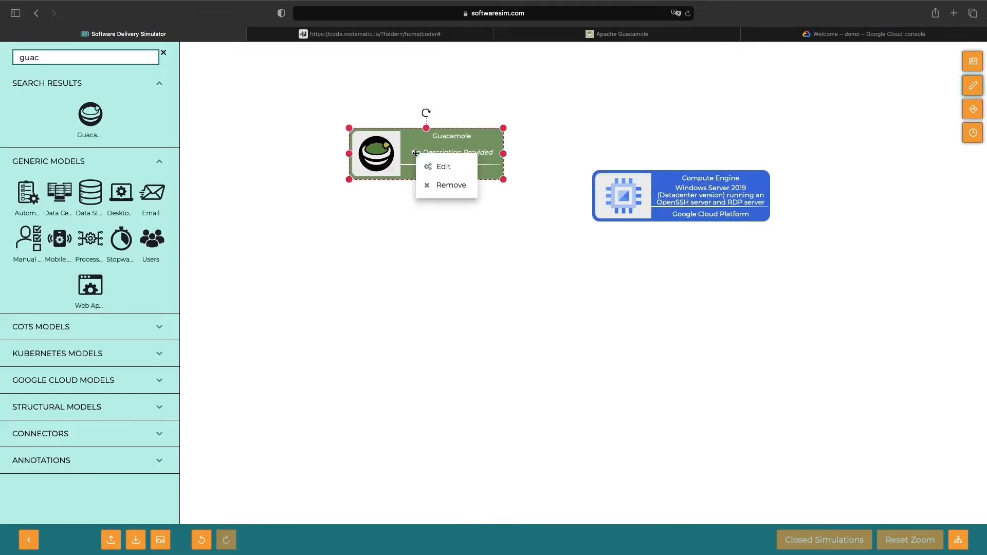
{"action": "left_click", "coordinate": [429, 165]}
{"action": "left_click", "coordinate": [426, 259]}
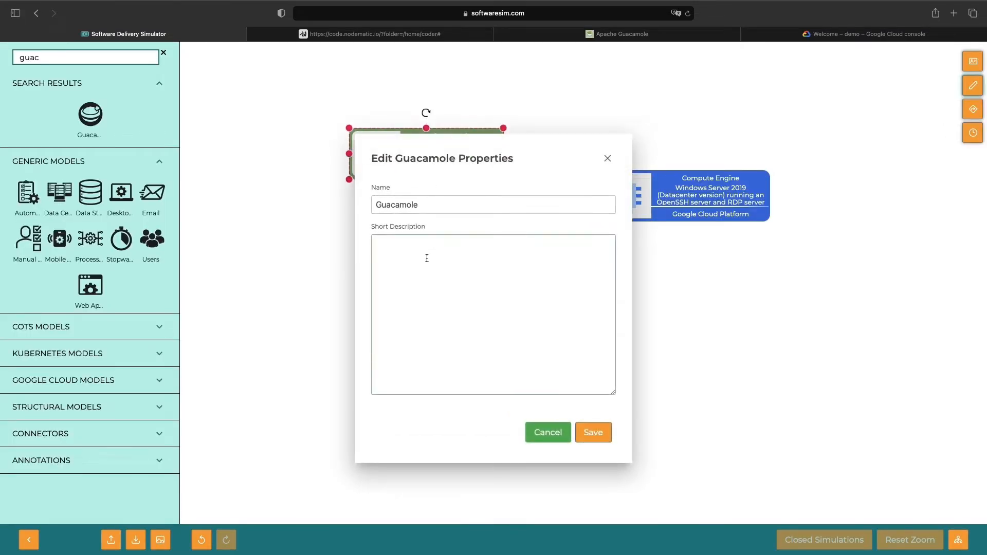
{"action": "type", "text": "RDP client"}
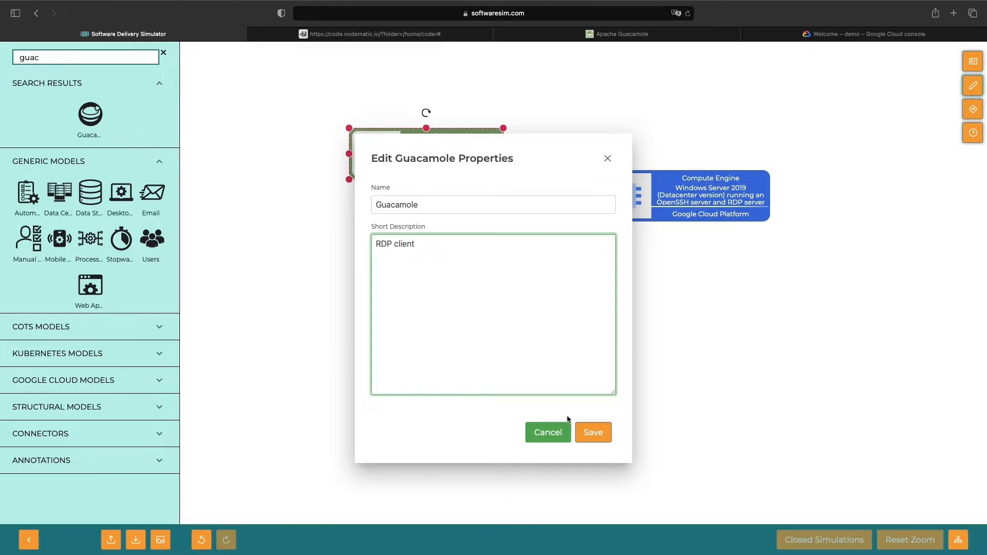
{"action": "left_click", "coordinate": [592, 432]}
Add a Code Server node below Guacamole with the short description "SSH client"
{"action": "double_click", "coordinate": [75, 55]}
{"action": "type", "text": "cod"}
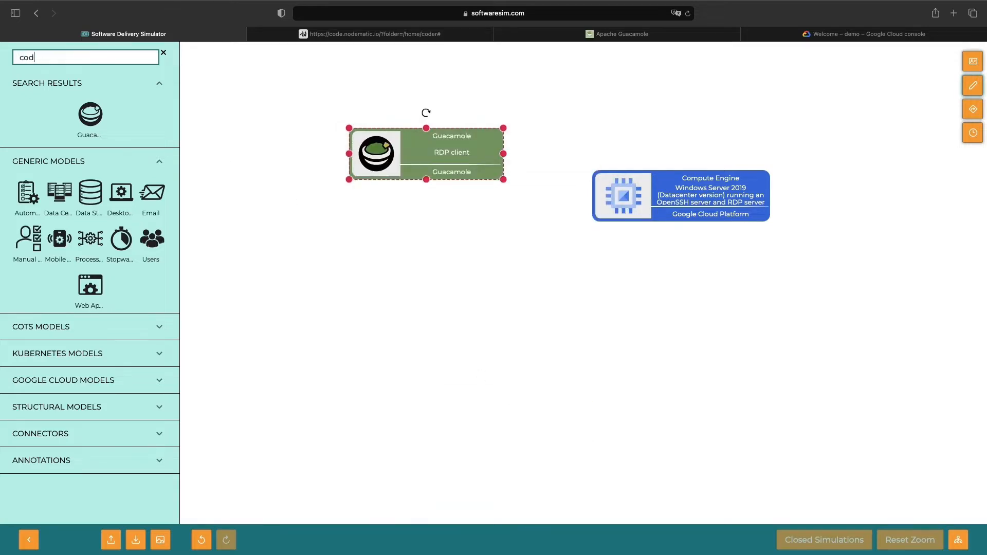
{"action": "type", "text": "e server"}
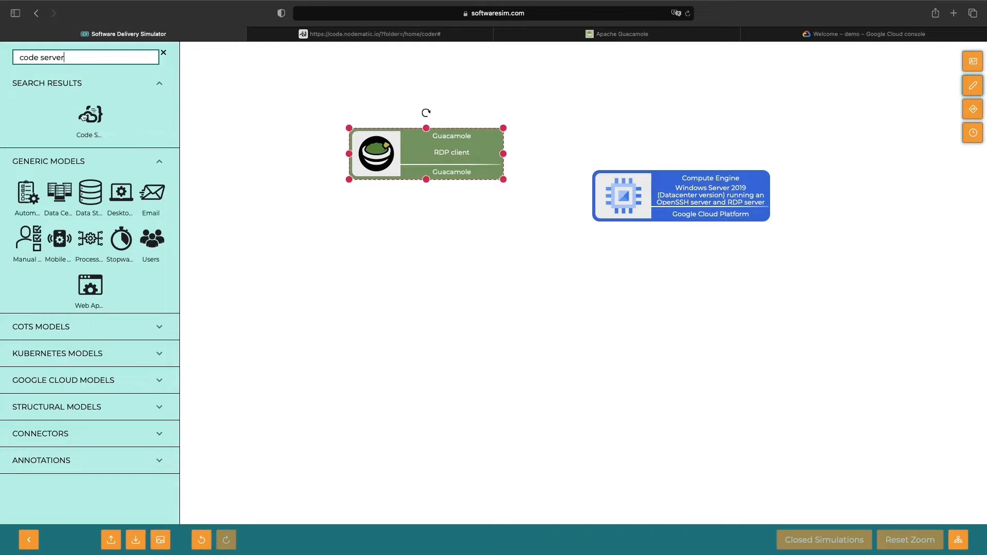
{"action": "left_click_drag", "start_coordinate": [84, 115], "coordinate": [409, 232]}
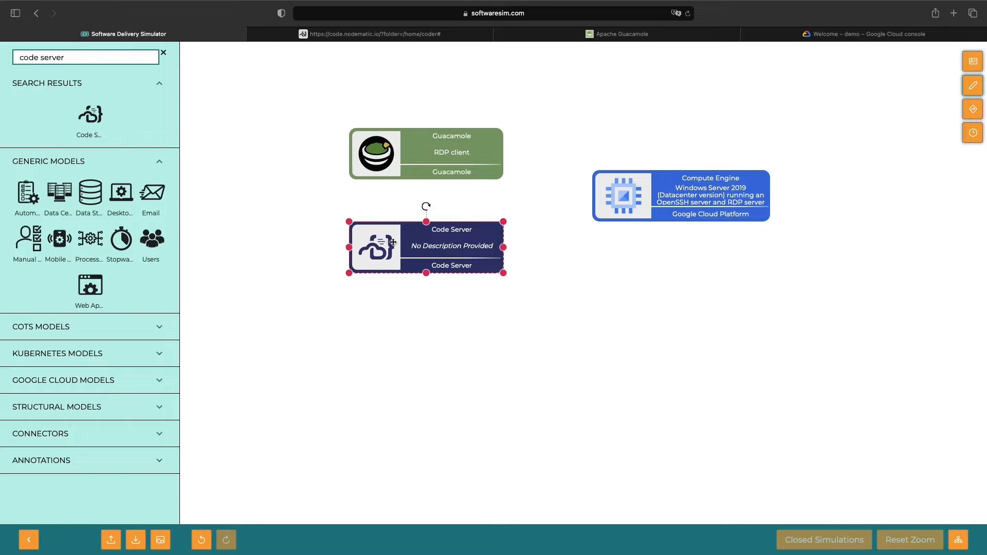
{"action": "right_click", "coordinate": [397, 245]}
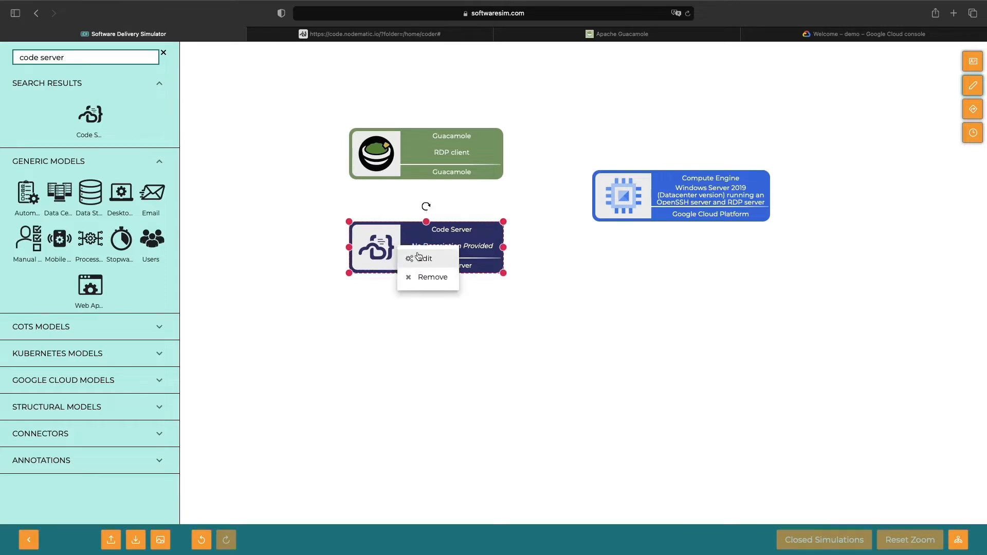
{"action": "left_click", "coordinate": [418, 257]}
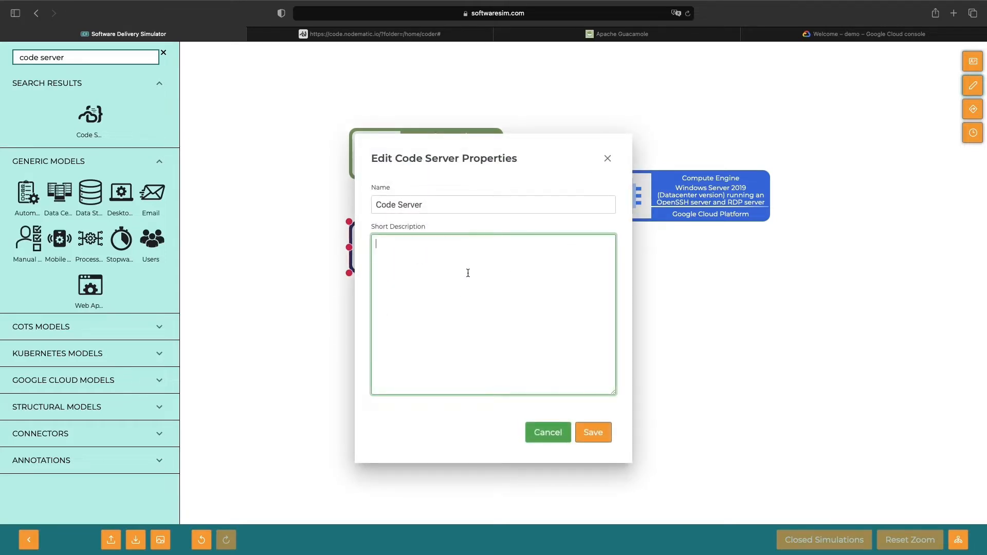
{"action": "type", "text": "SSH client"}
{"action": "left_click", "coordinate": [594, 432]}
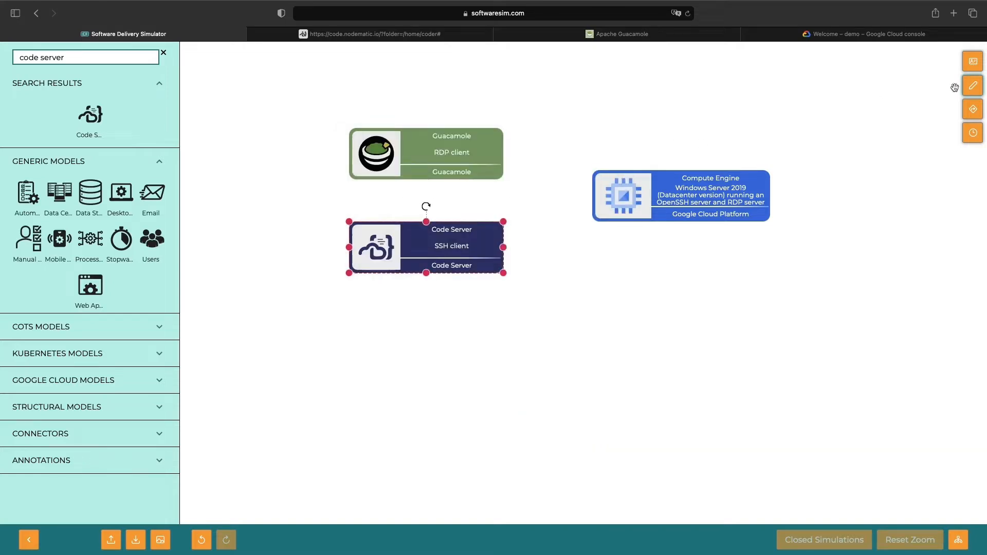
Switch the diagram to simulation mode and set the Compute Engine node's variant to Connection Receiver
{"action": "left_click", "coordinate": [973, 133]}
{"action": "right_click", "coordinate": [655, 192]}
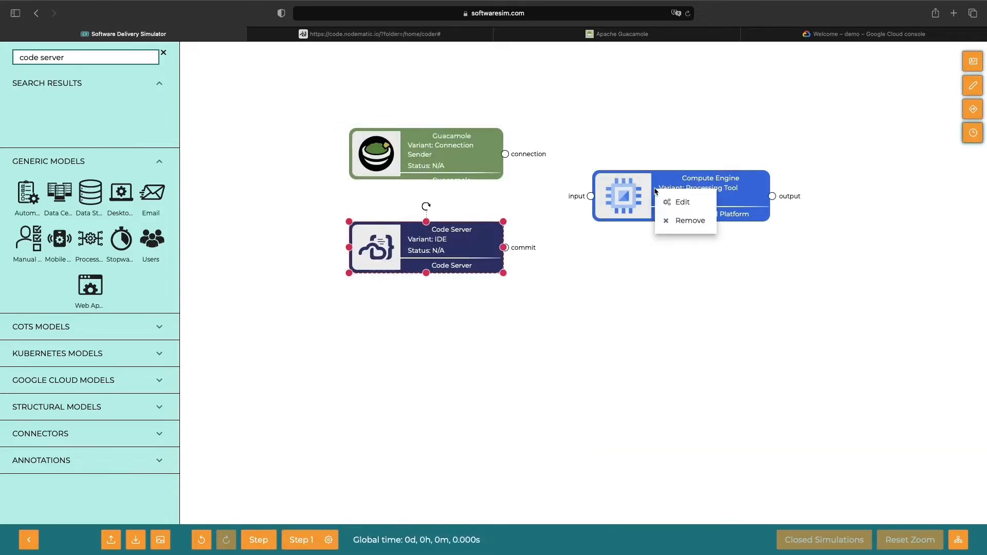
{"action": "left_click", "coordinate": [683, 202]}
{"action": "left_click", "coordinate": [501, 281]}
{"action": "left_click", "coordinate": [492, 315]}
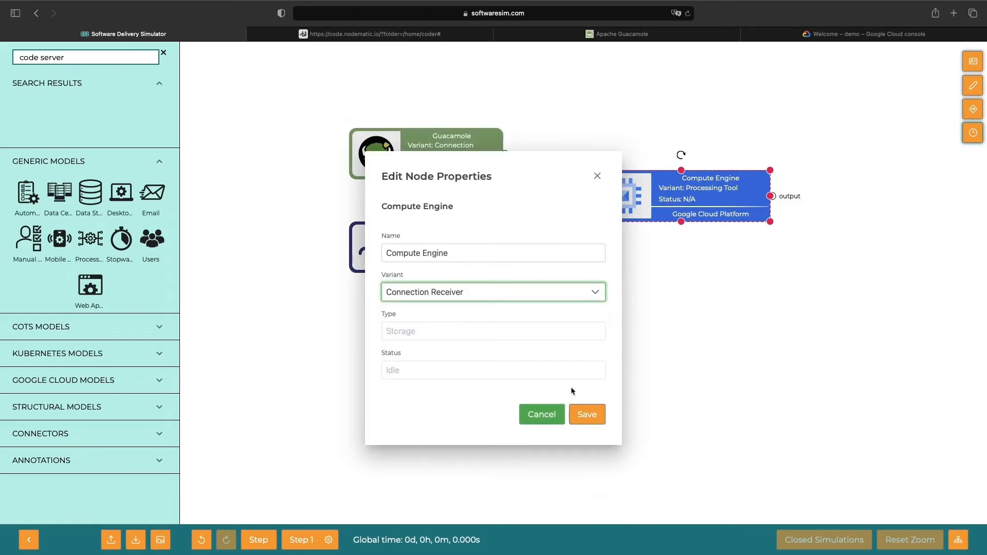
{"action": "left_click", "coordinate": [585, 414]}
Set the Code Server node's variant to Connection Sender
{"action": "right_click", "coordinate": [458, 263]}
{"action": "left_click", "coordinate": [477, 276]}
{"action": "left_click", "coordinate": [468, 272]}
{"action": "left_click", "coordinate": [466, 315]}
{"action": "left_click", "coordinate": [586, 435]}
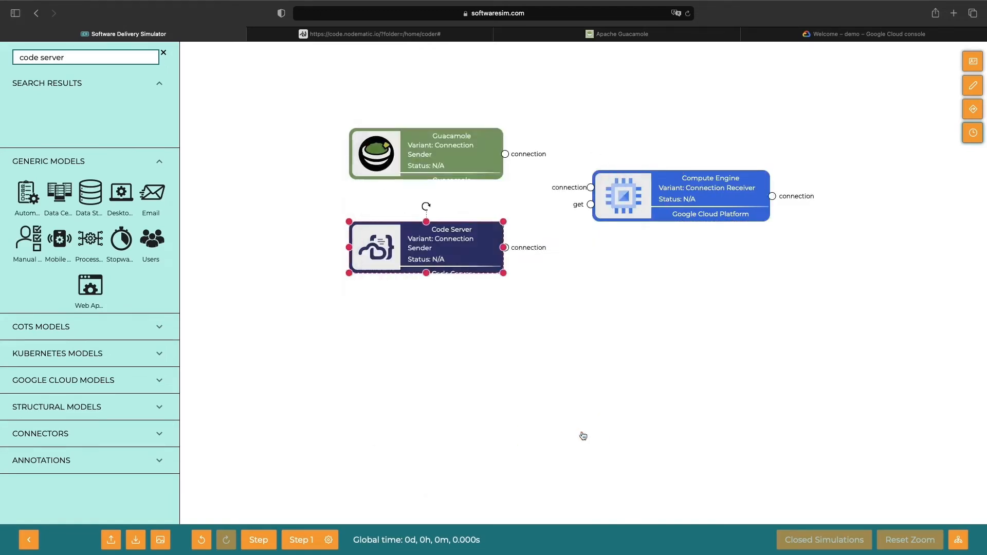
Widen the Guacamole and Code Server nodes and link Code Server's connection output to Compute Engine's connection input with a straight connector
{"action": "left_click", "coordinate": [352, 153]}
{"action": "left_click_drag", "start_coordinate": [352, 153], "coordinate": [325, 154]}
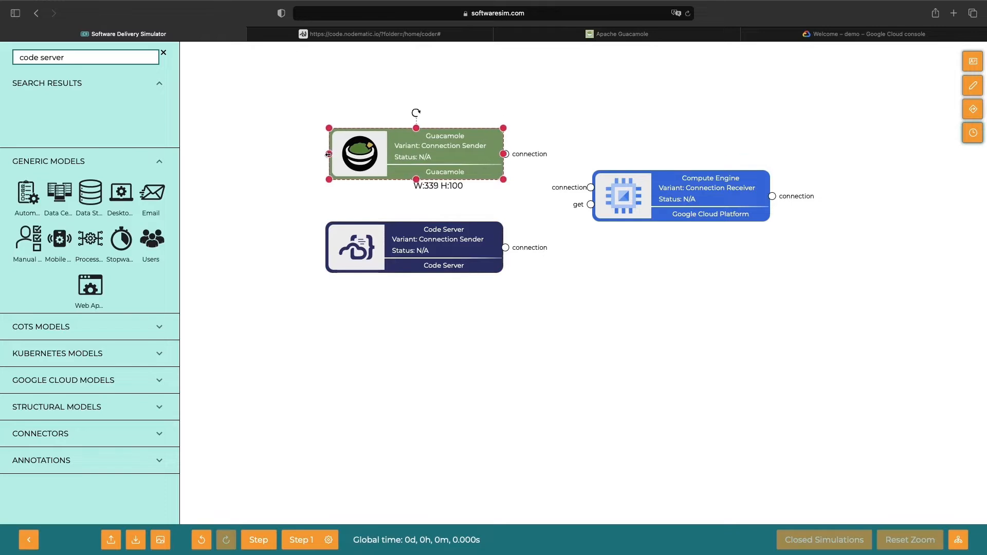
{"action": "left_click", "coordinate": [40, 433]}
{"action": "left_click_drag", "start_coordinate": [60, 469], "coordinate": [505, 248]}
{"action": "left_click_drag", "start_coordinate": [555, 319], "coordinate": [589, 188]}
Extend the Code Server and Guacamole nodes further to the left so each status text fits on one line
{"action": "left_click", "coordinate": [376, 258]}
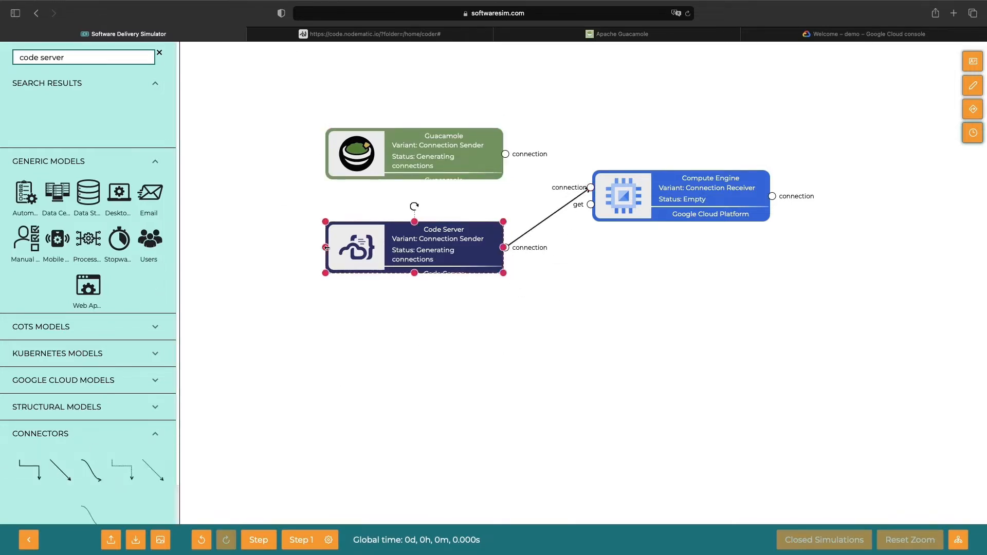
{"action": "left_click_drag", "start_coordinate": [326, 247], "coordinate": [312, 247]}
{"action": "left_click", "coordinate": [339, 175]}
{"action": "left_click_drag", "start_coordinate": [325, 154], "coordinate": [313, 154]}
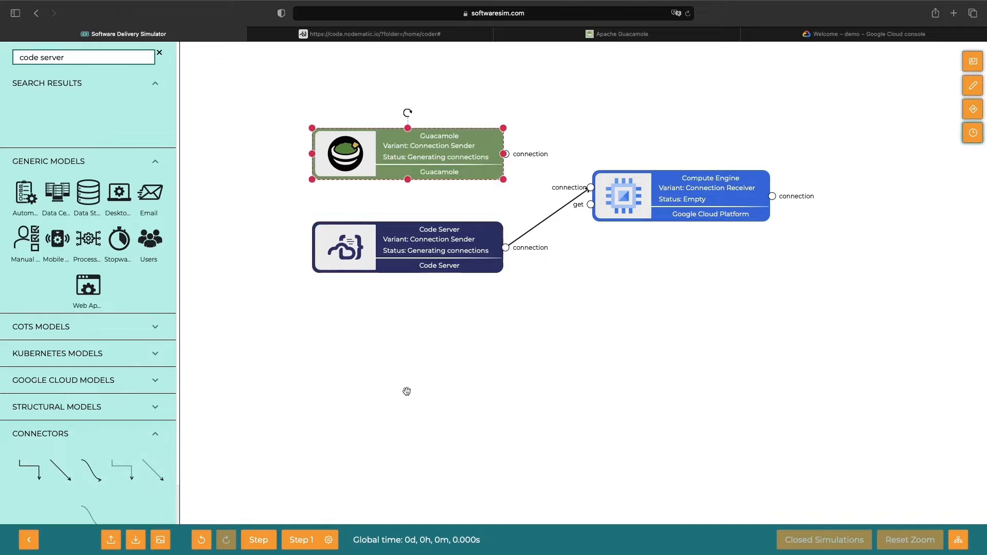
Step repeatedly through the simulation to watch connections travel from Code Server to Compute Engine
{"action": "left_click", "coordinate": [261, 544]}
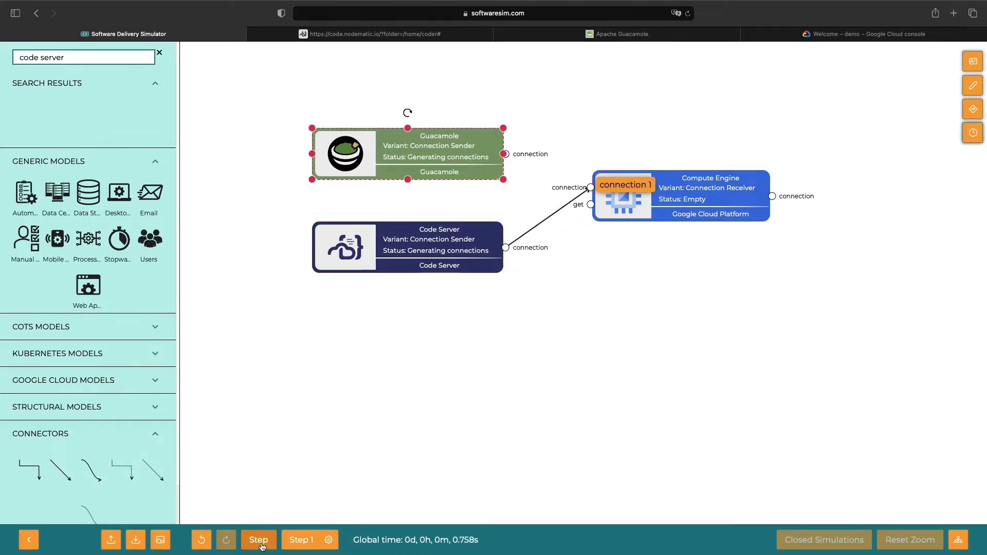
{"action": "left_click", "coordinate": [261, 544]}
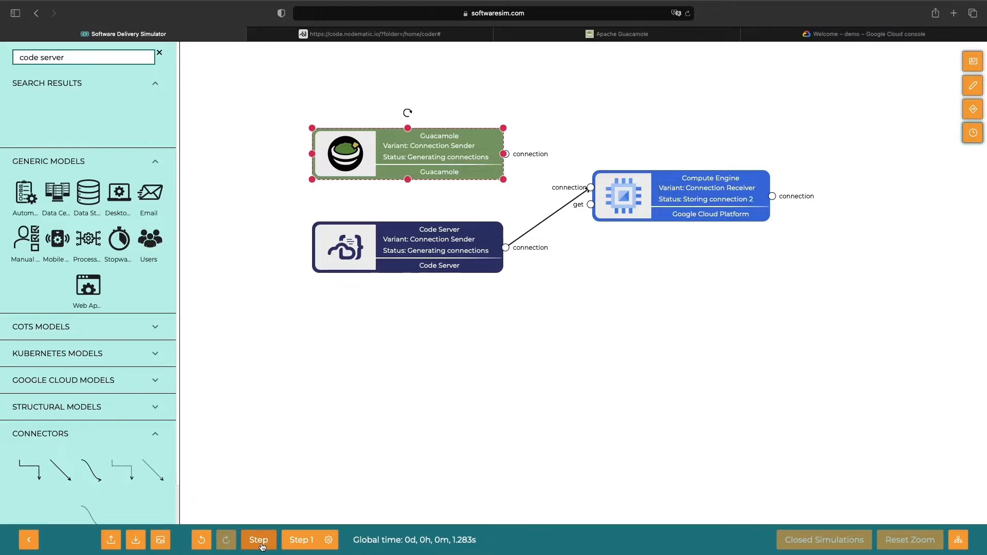
{"action": "left_click", "coordinate": [261, 544]}
{"action": "left_click", "coordinate": [261, 547]}
{"action": "left_click", "coordinate": [261, 546]}
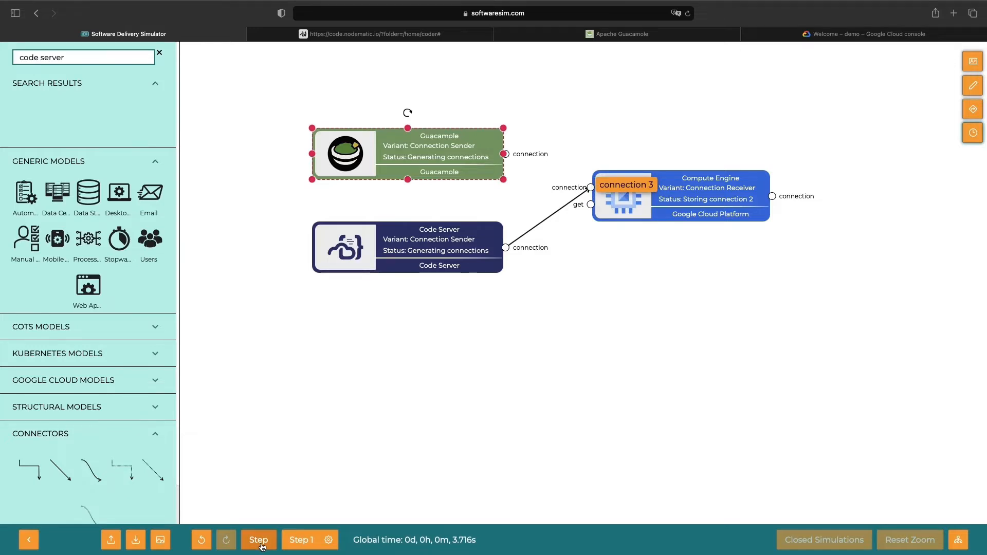
{"action": "left_click", "coordinate": [262, 546]}
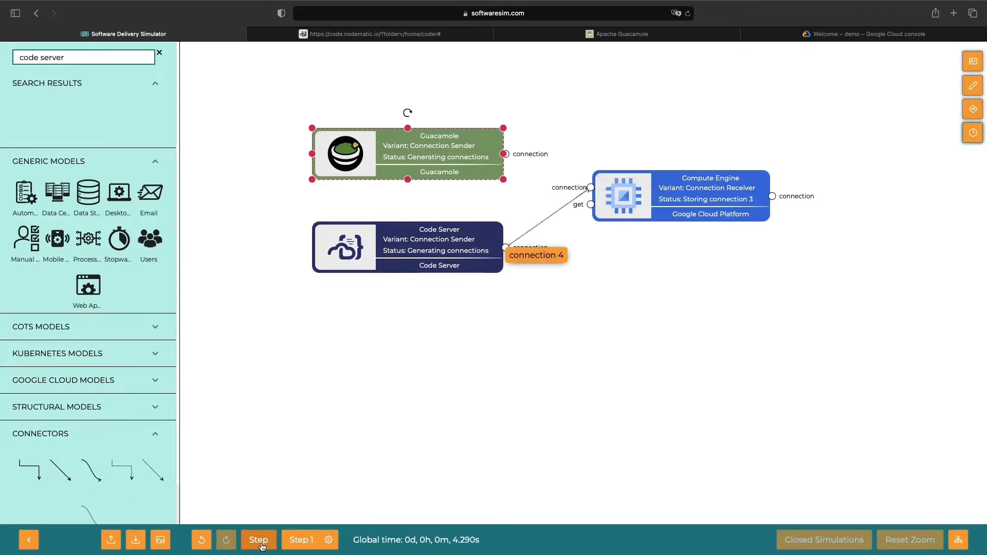
Replace the Code Server connector with a straight one from Guacamole to Compute Engine's connection input and advance the simulation one step
{"action": "left_click", "coordinate": [536, 234]}
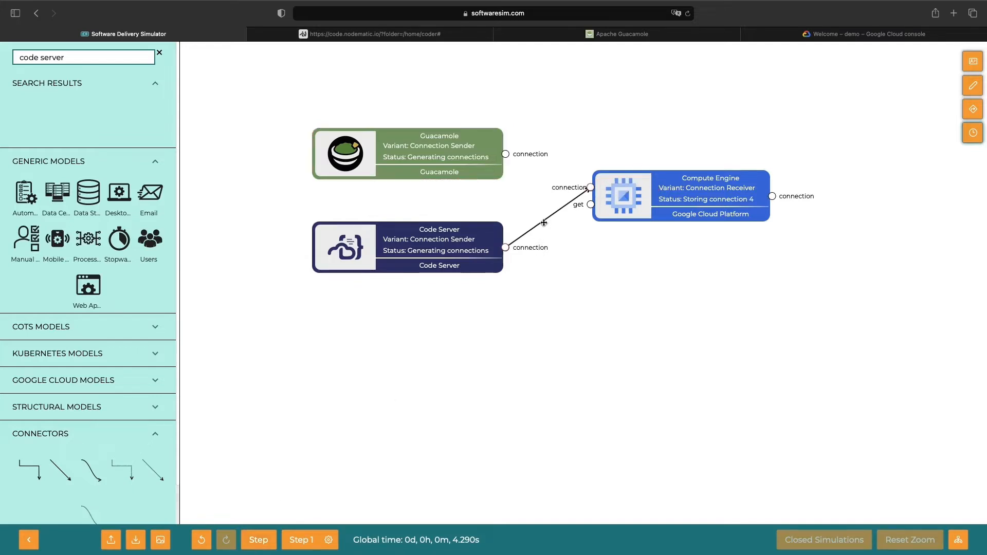
{"action": "key", "text": "Delete"}
{"action": "left_click_drag", "start_coordinate": [57, 477], "coordinate": [506, 154]}
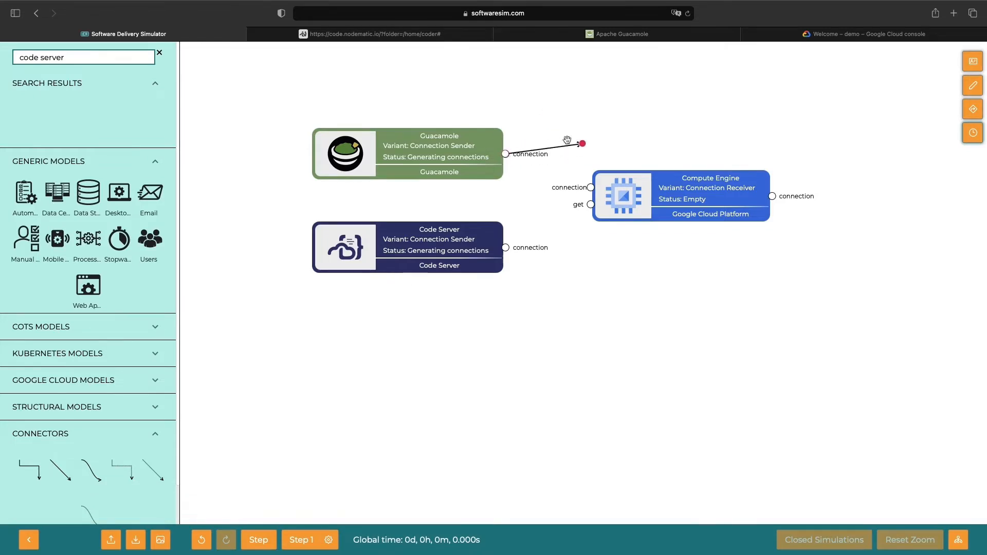
{"action": "left_click_drag", "start_coordinate": [583, 143], "coordinate": [591, 189]}
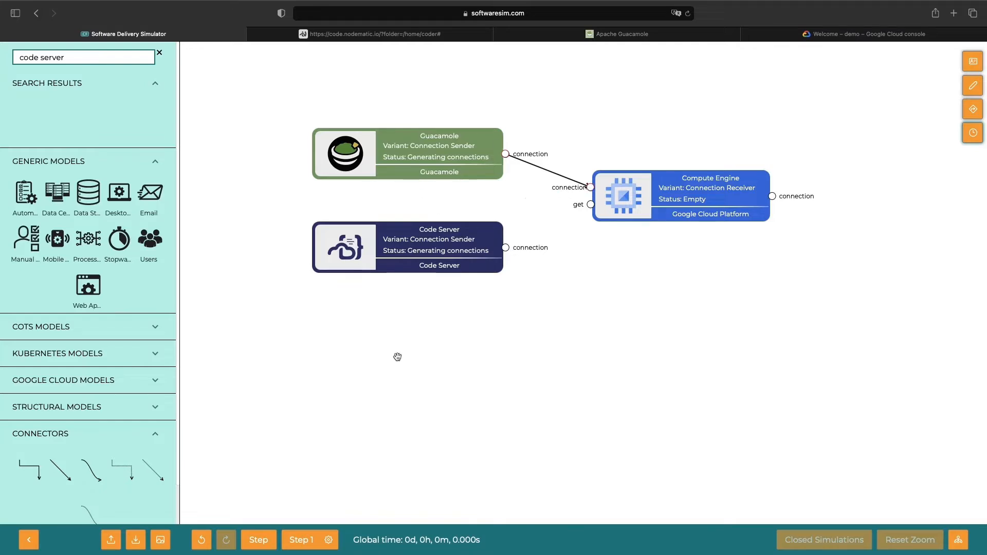
{"action": "left_click", "coordinate": [263, 539]}
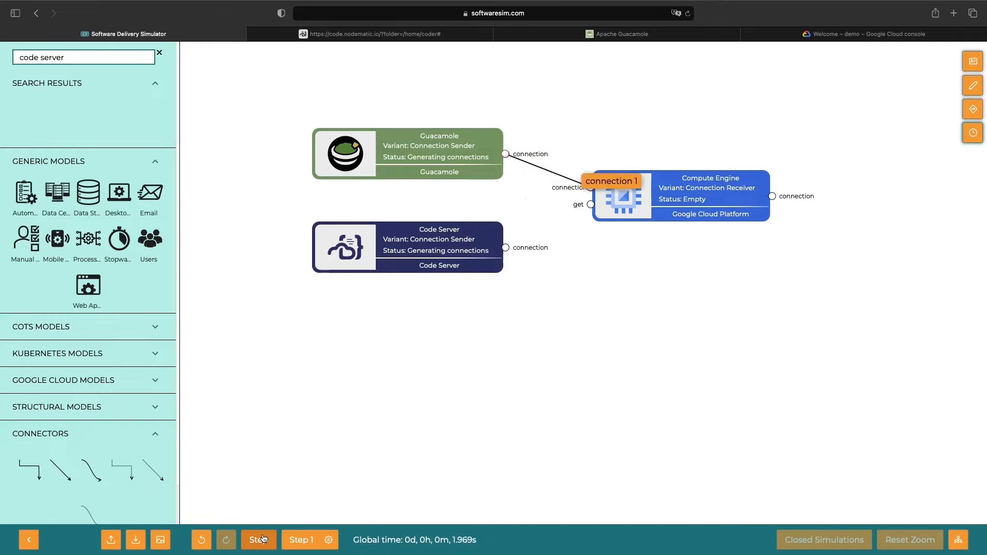
Switch to the Google Cloud console and open the form for creating a new Compute Engine VM instance
{"action": "left_click", "coordinate": [831, 35]}
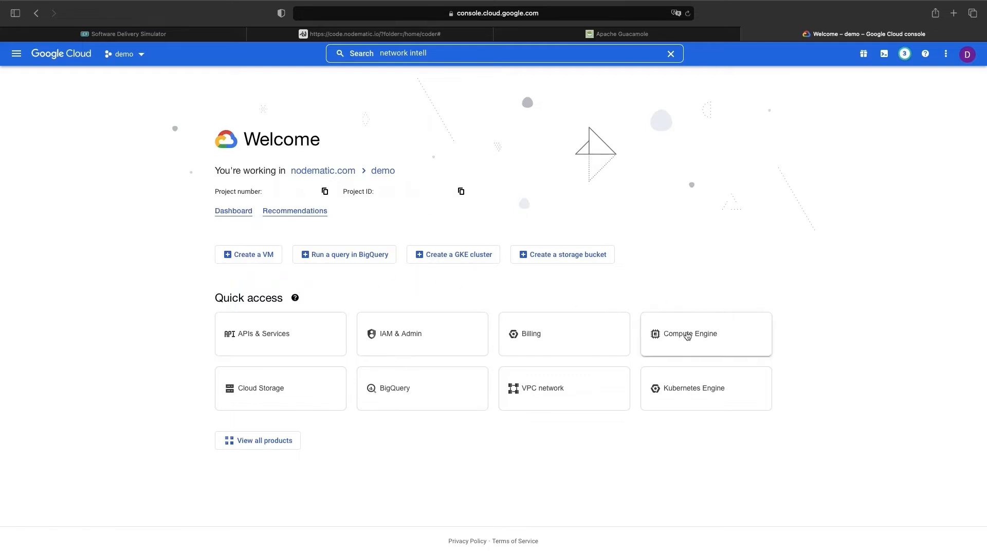
{"action": "left_click", "coordinate": [688, 336]}
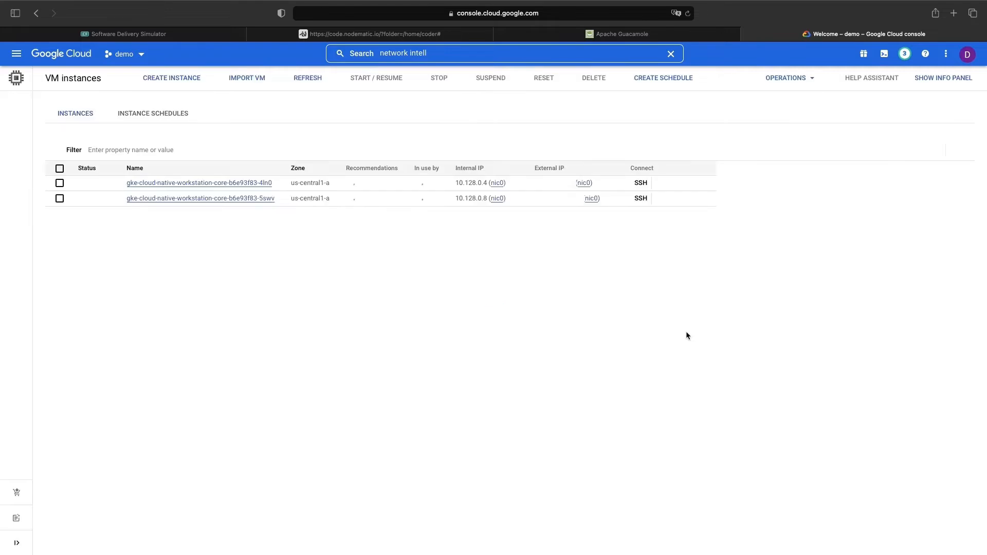
{"action": "left_click", "coordinate": [272, 78]}
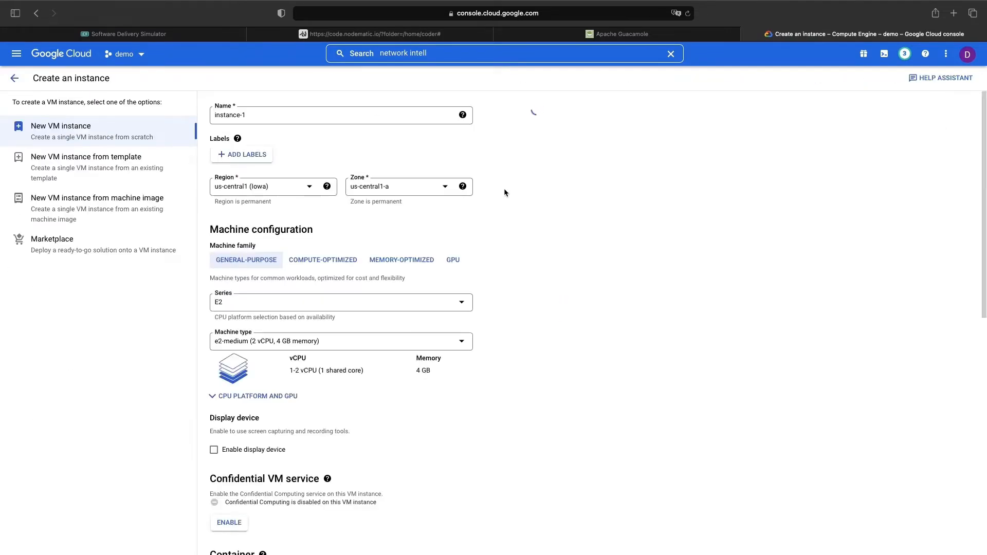
{"action": "scroll", "coordinate": [345, 248], "scroll_direction": "down", "scroll_amount": 1}
{"action": "scroll", "coordinate": [345, 248], "scroll_direction": "down", "scroll_amount": 5}
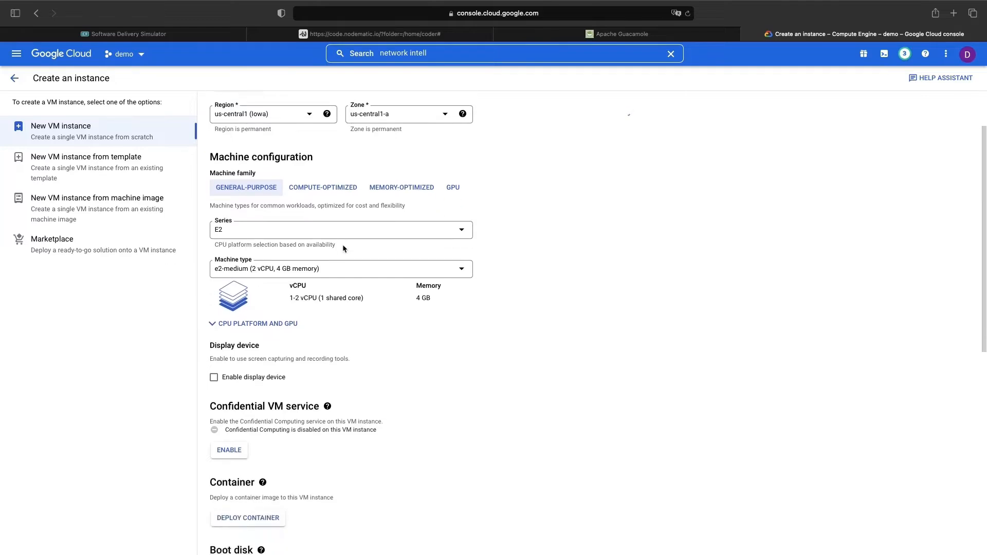
Change the boot disk's operating system to Windows Server and its version to Windows Server 2019 Datacenter
{"action": "scroll", "coordinate": [331, 317], "scroll_direction": "down", "scroll_amount": 2}
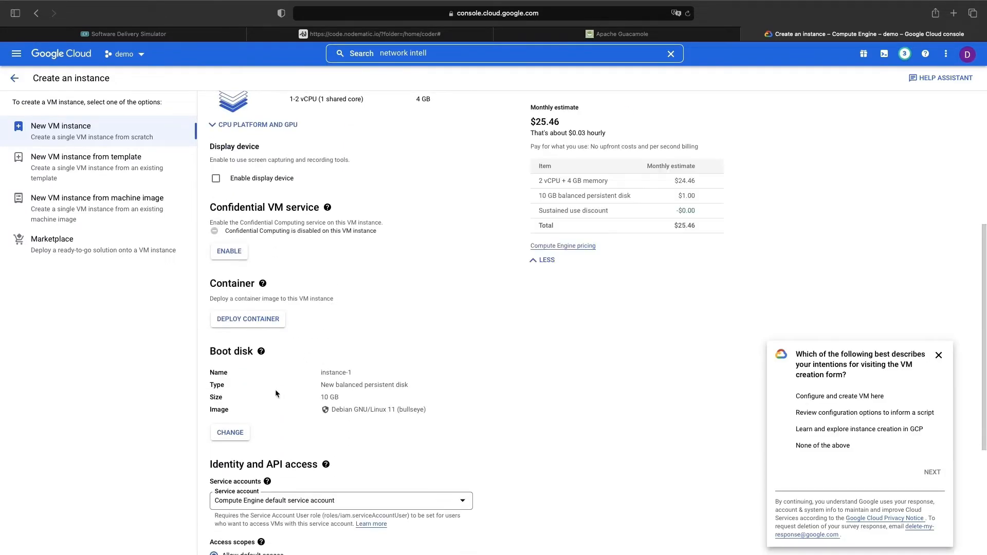
{"action": "left_click", "coordinate": [235, 432]}
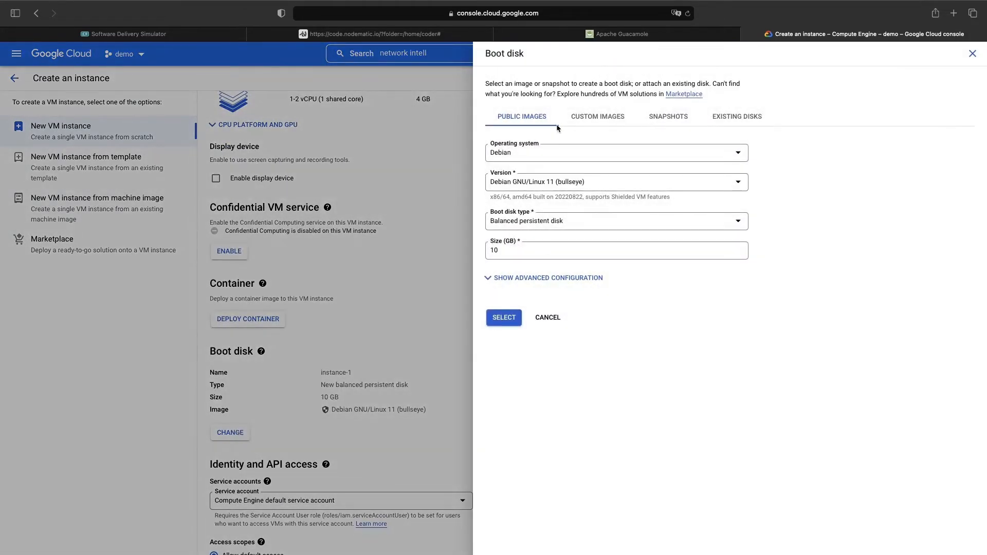
{"action": "left_click", "coordinate": [549, 153]}
{"action": "scroll", "coordinate": [572, 248], "scroll_direction": "down", "scroll_amount": 3}
{"action": "scroll", "coordinate": [572, 248], "scroll_direction": "down", "scroll_amount": 2}
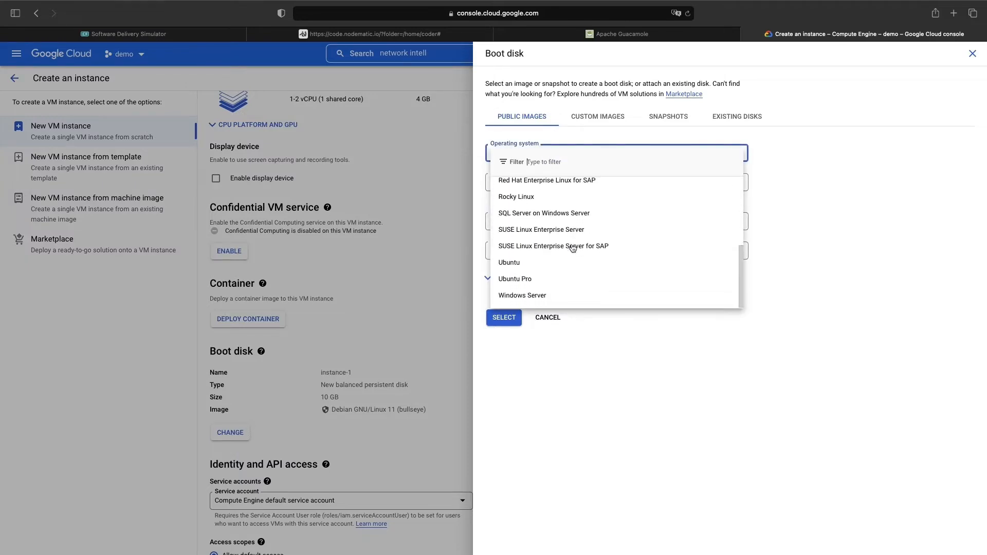
{"action": "left_click", "coordinate": [562, 299]}
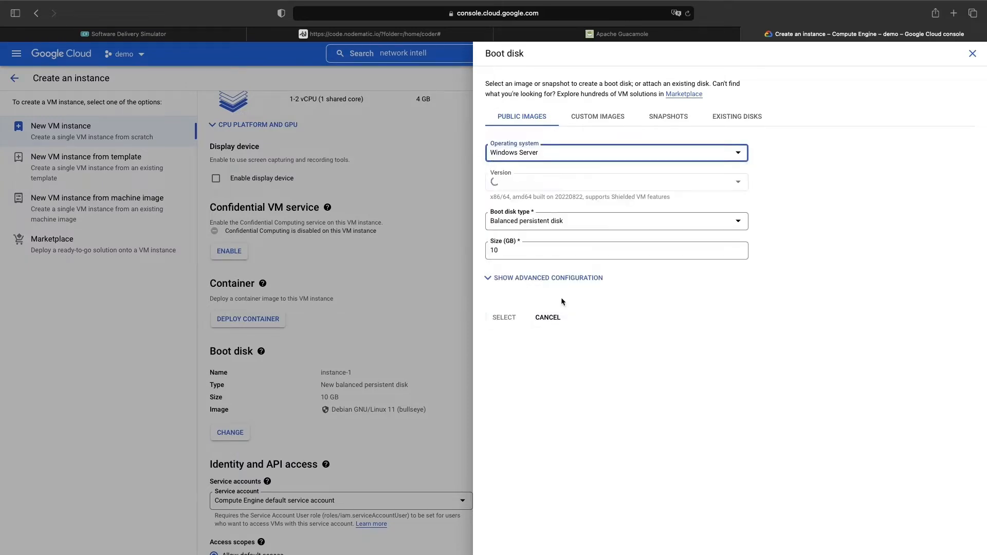
{"action": "left_click", "coordinate": [559, 184]}
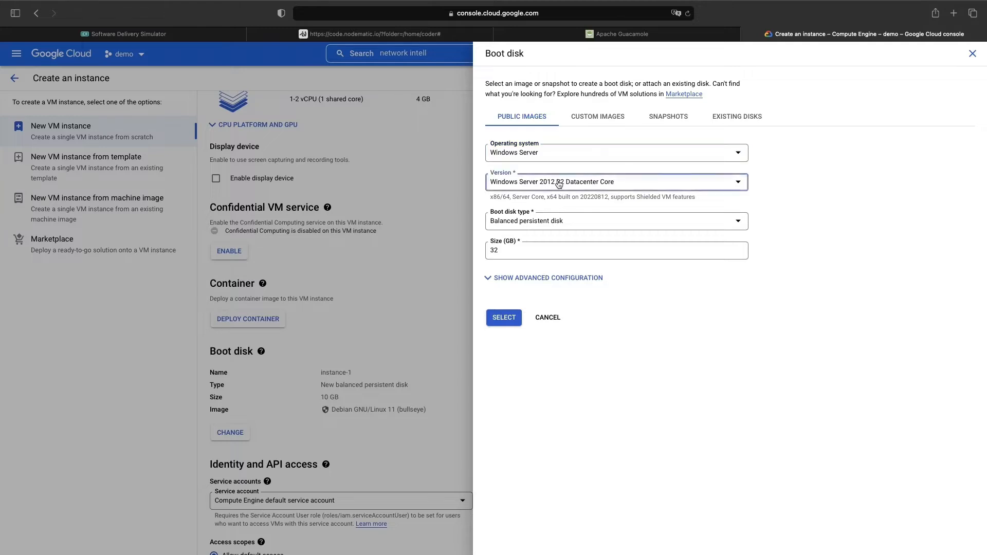
{"action": "scroll", "coordinate": [576, 268], "scroll_direction": "down", "scroll_amount": 3}
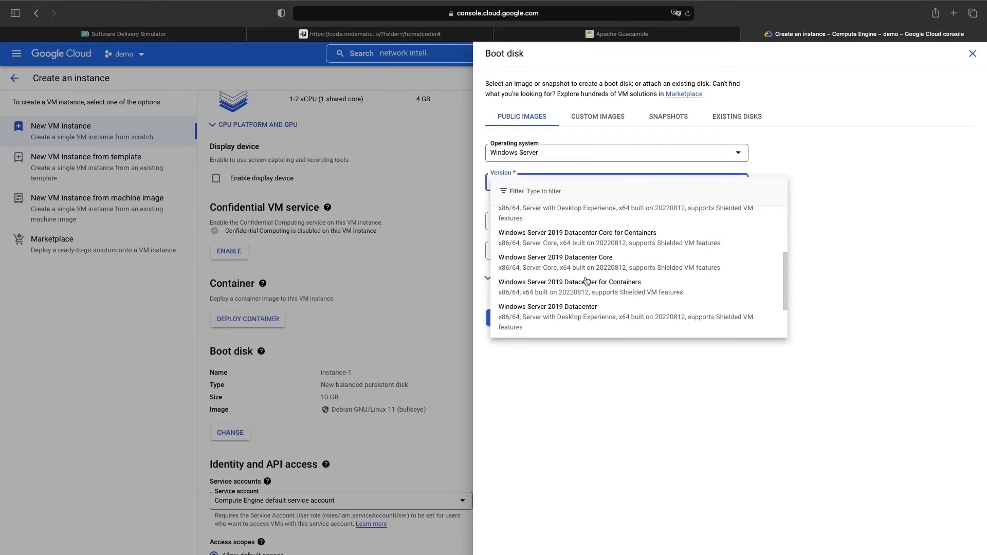
{"action": "left_click", "coordinate": [616, 302]}
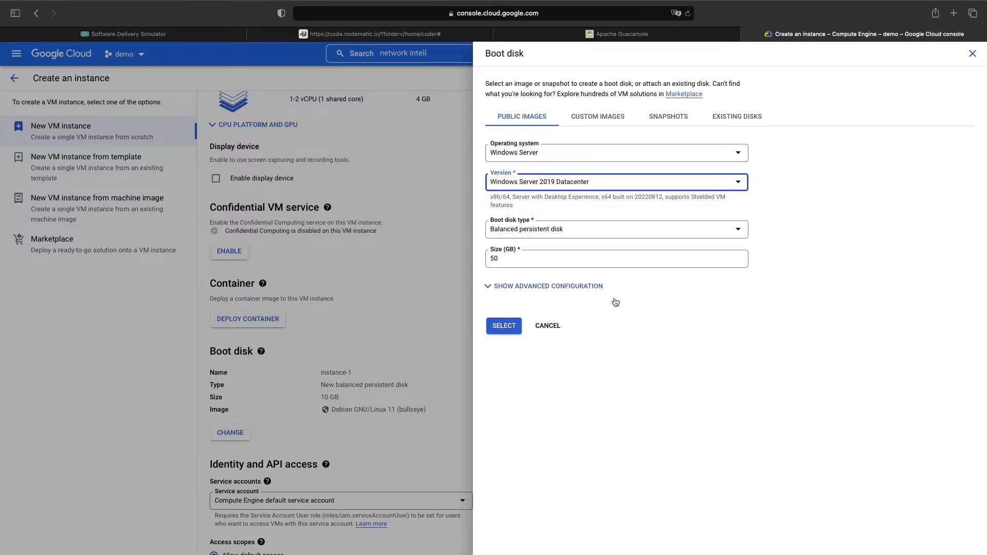
Set the boot disk size to 64 GB and apply the boot disk configuration
{"action": "double_click", "coordinate": [534, 259]}
{"action": "type", "text": "64"}
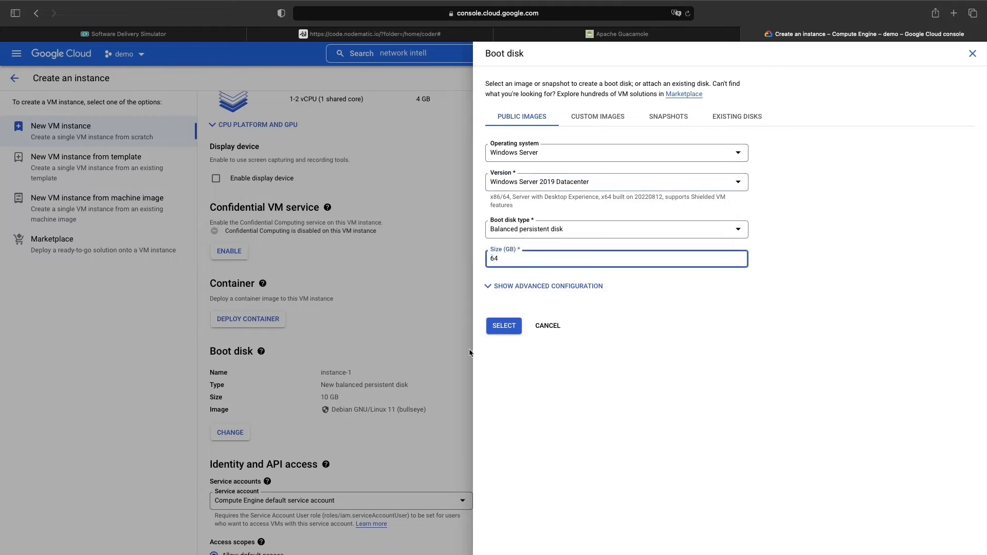
{"action": "left_click", "coordinate": [498, 326]}
Dismiss the survey, review the instance settings and monthly estimate, and create the VM instance
{"action": "scroll", "coordinate": [476, 422], "scroll_direction": "down", "scroll_amount": 3}
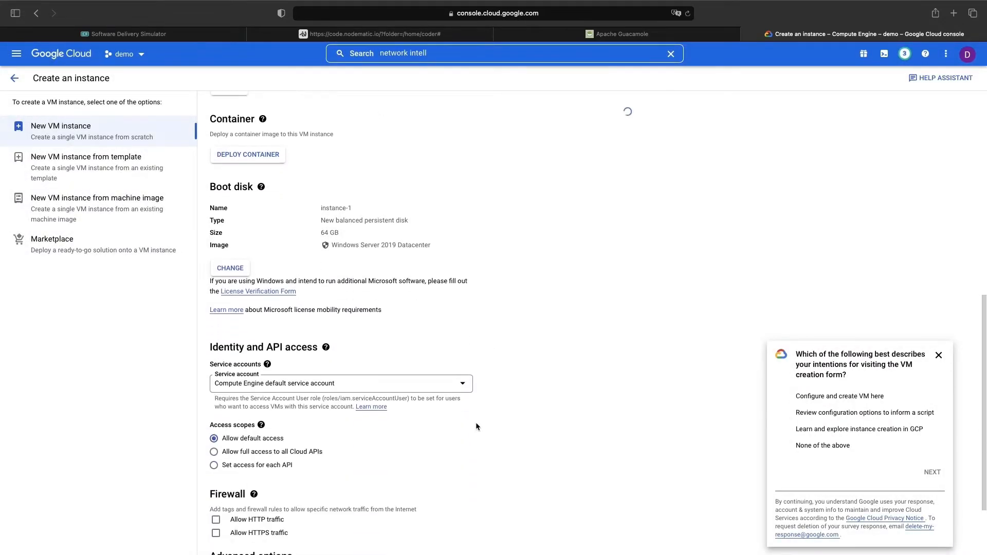
{"action": "left_click", "coordinate": [939, 355]}
{"action": "scroll", "coordinate": [579, 322], "scroll_direction": "up", "scroll_amount": 5}
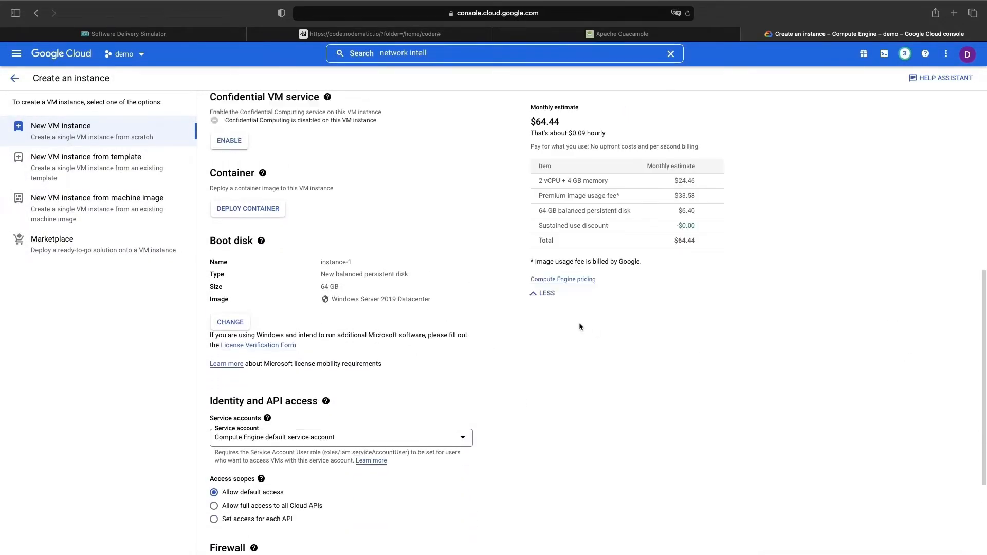
{"action": "scroll", "coordinate": [441, 228], "scroll_direction": "up", "scroll_amount": 3}
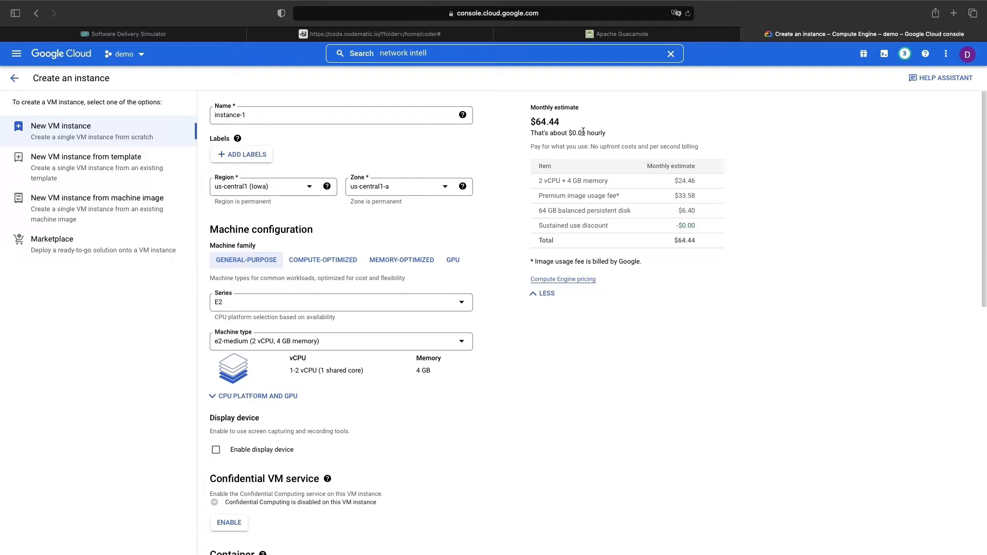
{"action": "scroll", "coordinate": [509, 264], "scroll_direction": "down", "scroll_amount": 8}
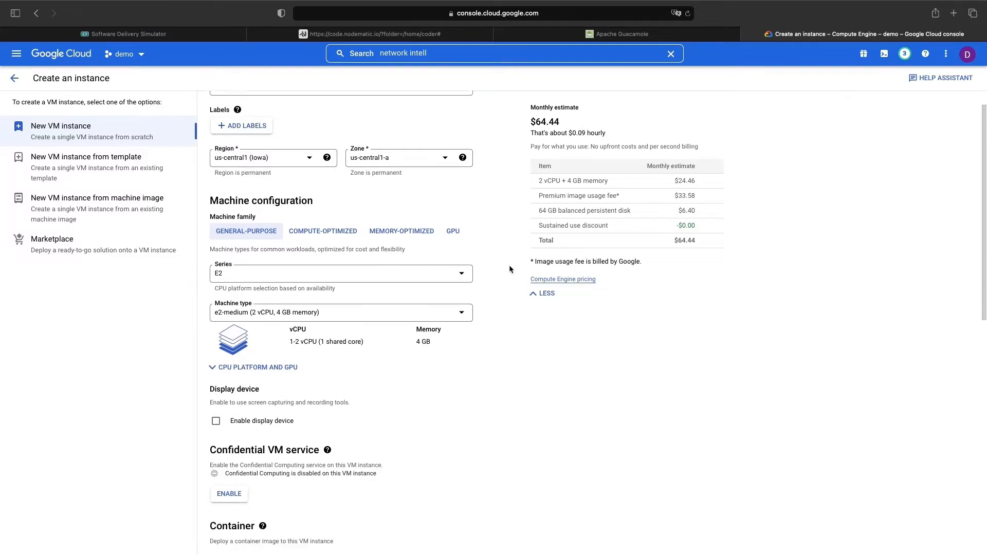
{"action": "scroll", "coordinate": [510, 265], "scroll_direction": "down", "scroll_amount": 3}
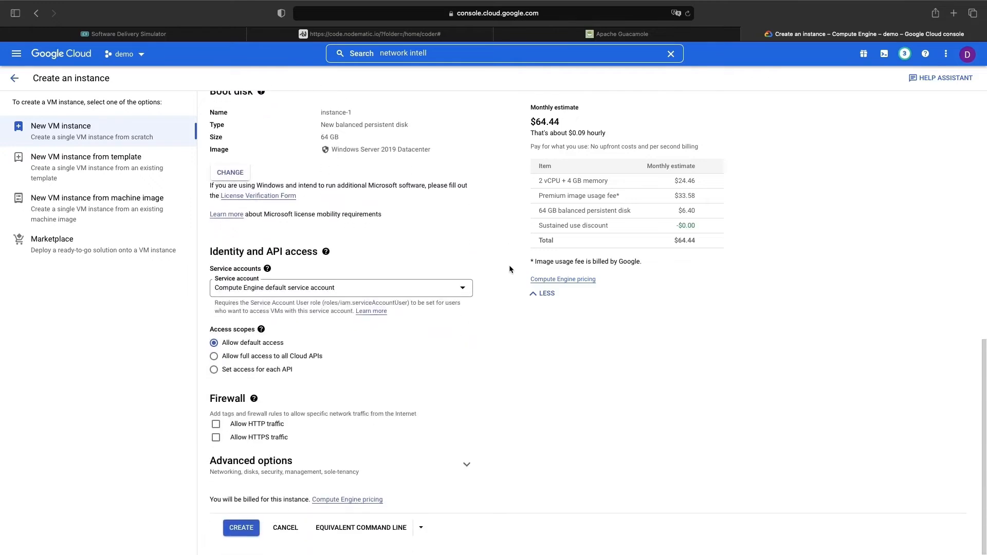
{"action": "left_click", "coordinate": [241, 529]}
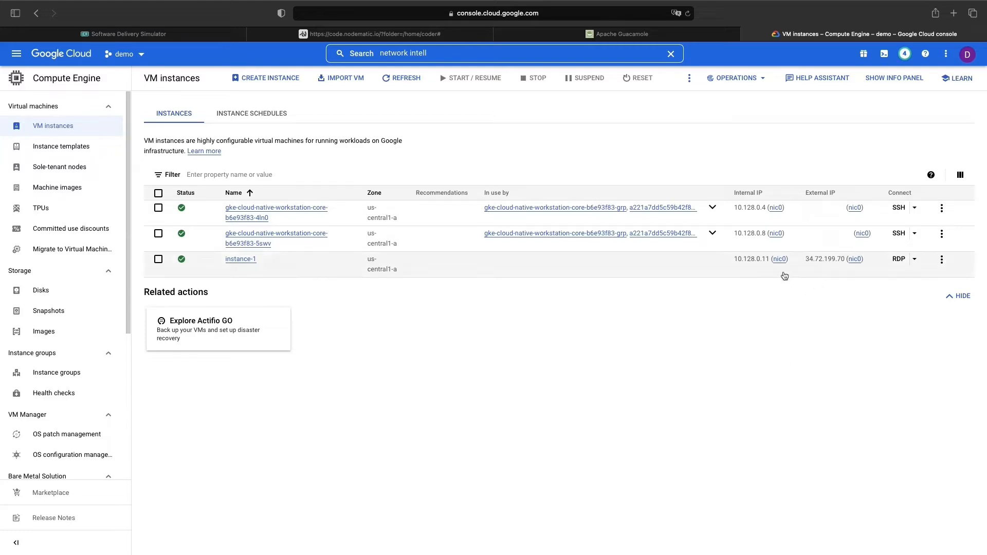
Generate a new Windows password for user demo on instance-1 and paste the password into the untitled file in Code Server
{"action": "left_click", "coordinate": [915, 259]}
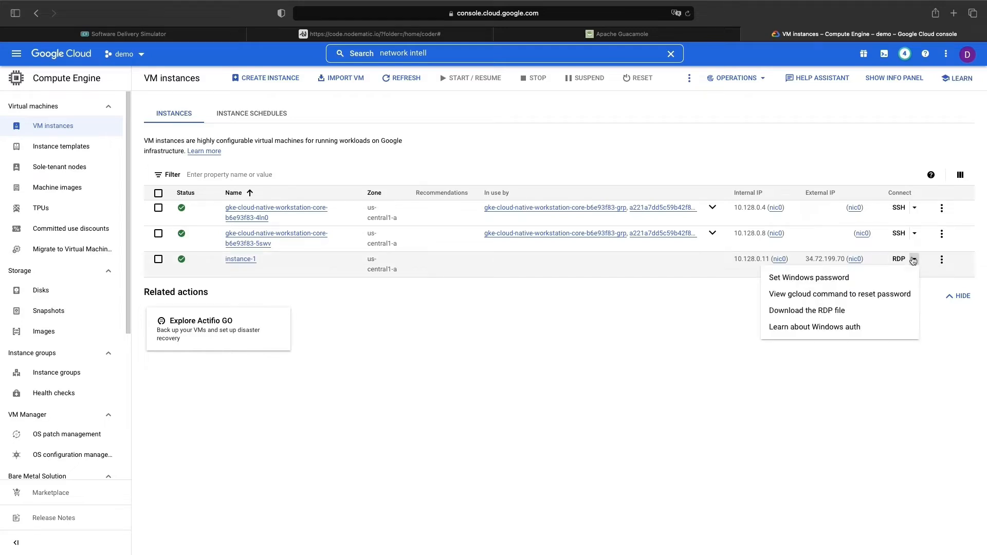
{"action": "left_click", "coordinate": [884, 277]}
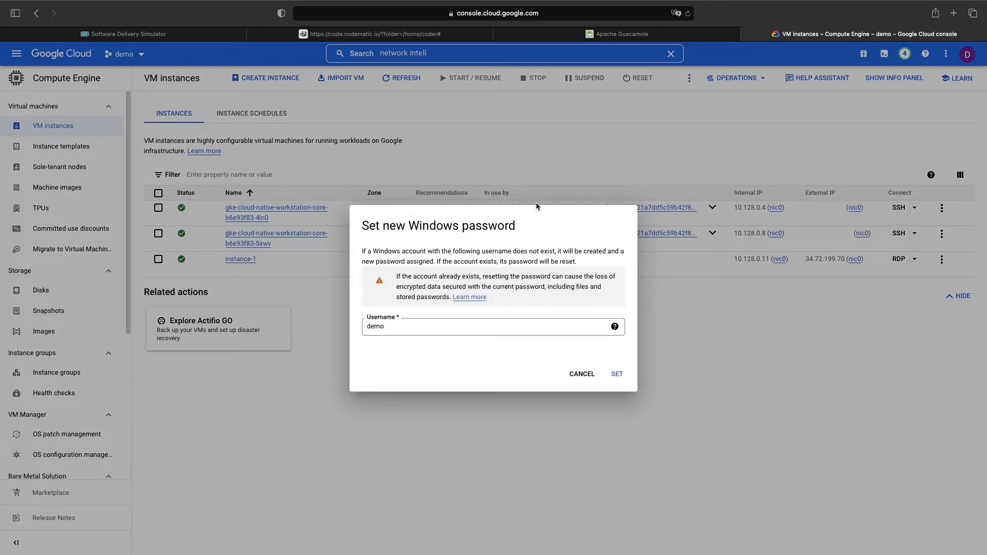
{"action": "left_click", "coordinate": [616, 376]}
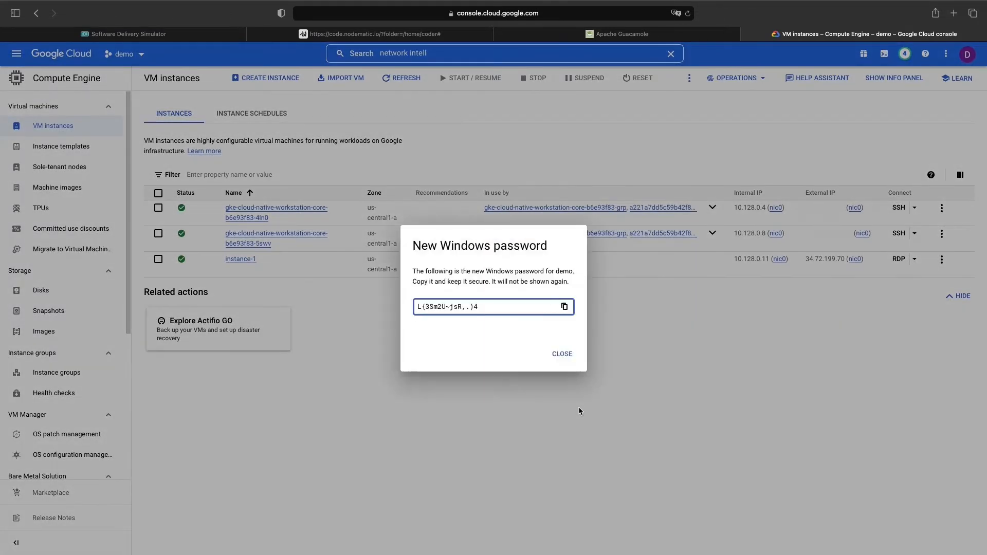
{"action": "left_click", "coordinate": [565, 307]}
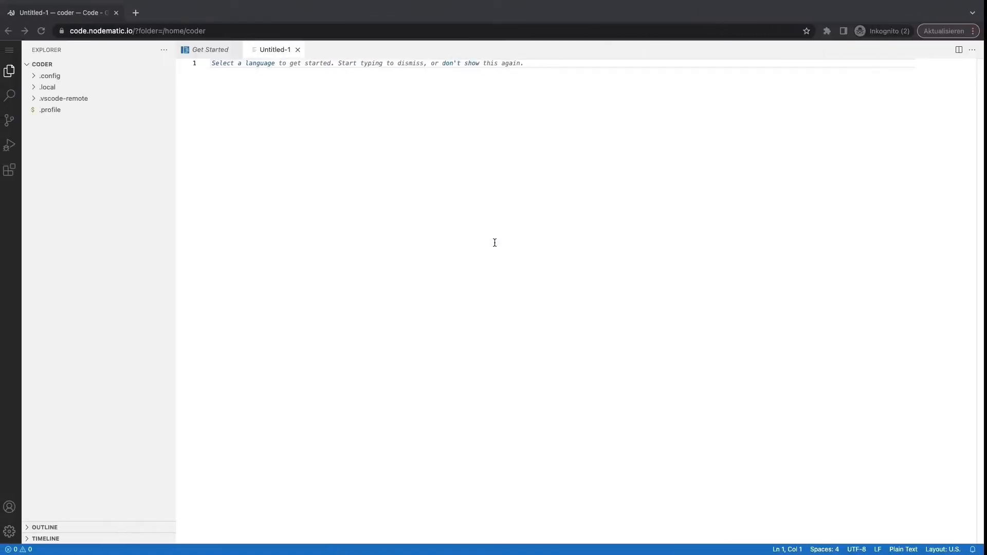
{"action": "key", "text": "super+v"}
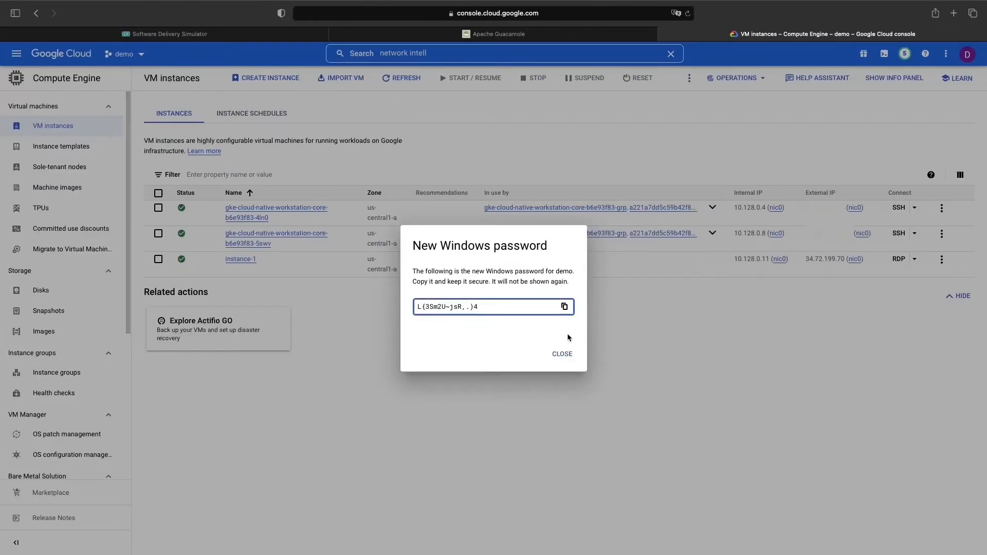
{"action": "left_click", "coordinate": [565, 354]}
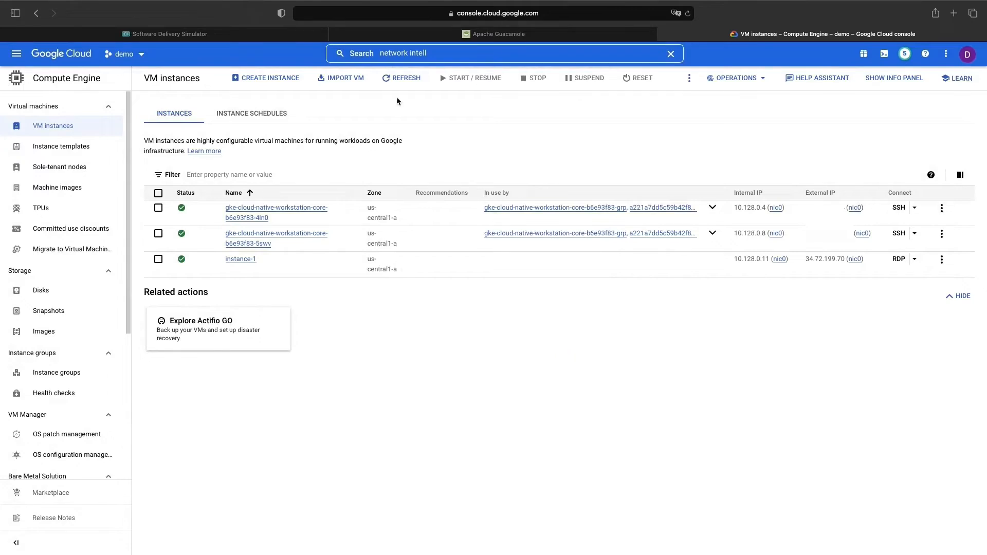
Switch to Apache Guacamole and start a new connection from its connection settings
{"action": "left_click", "coordinate": [425, 40]}
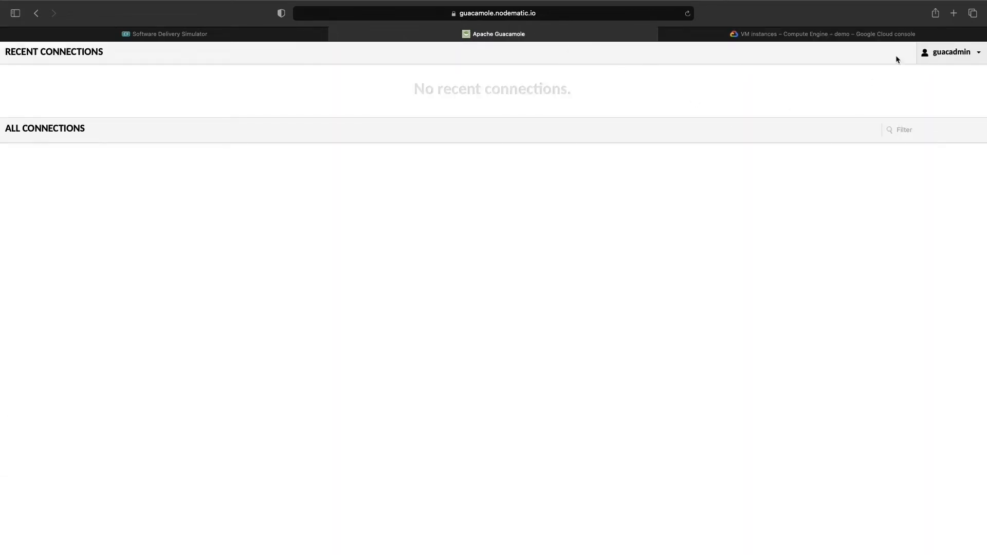
{"action": "left_click", "coordinate": [941, 55]}
{"action": "left_click", "coordinate": [949, 101]}
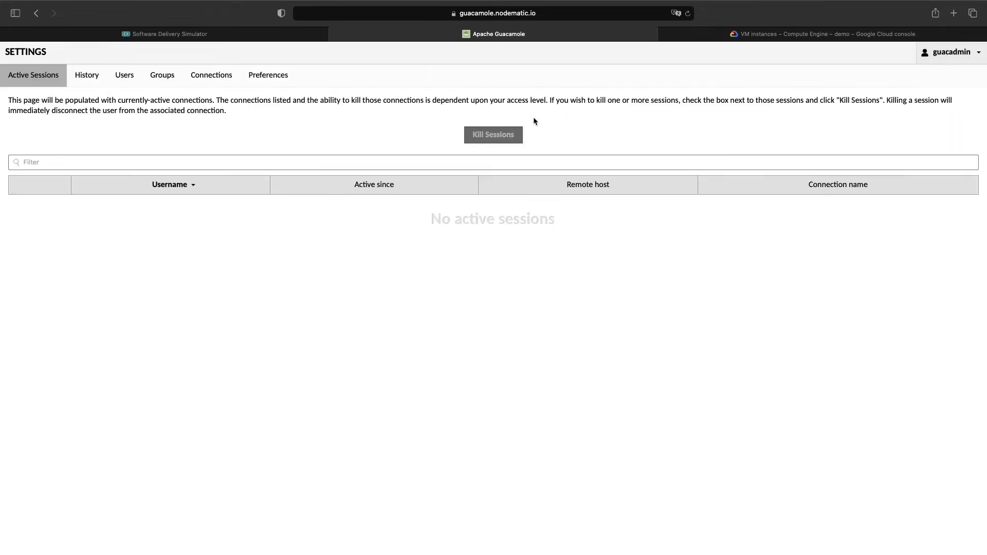
{"action": "left_click", "coordinate": [207, 81]}
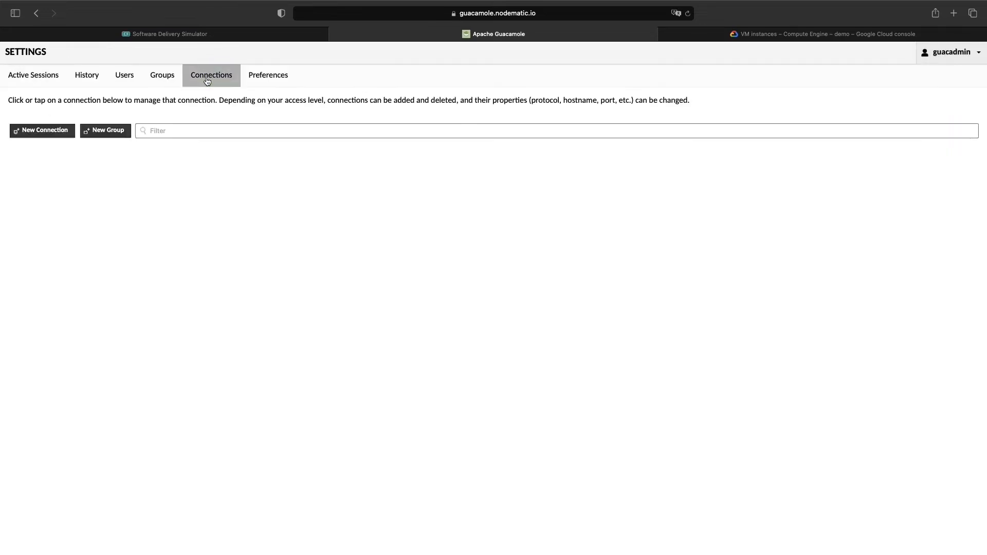
{"action": "left_click", "coordinate": [53, 131]}
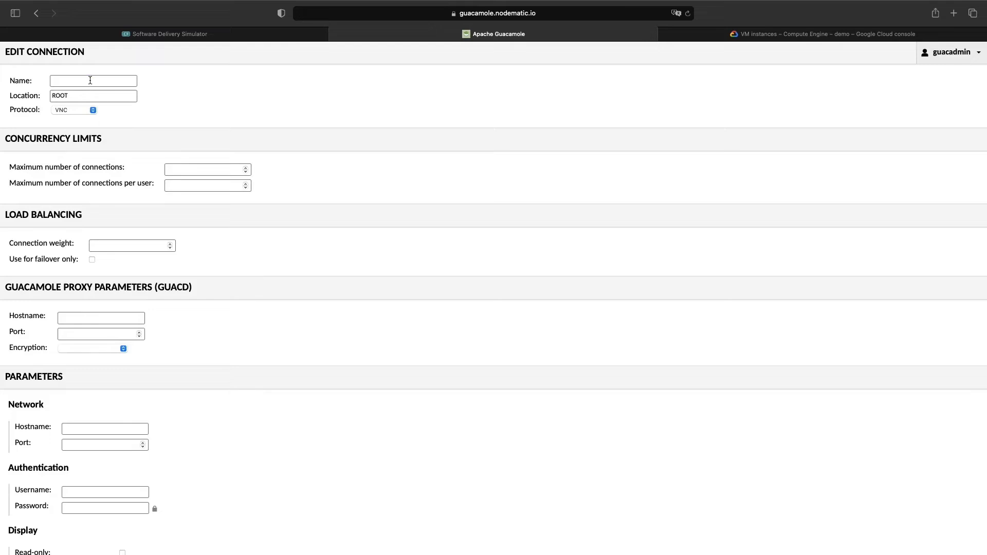
Set the new connection's protocol to RDP
{"action": "left_click", "coordinate": [90, 80]}
{"action": "left_click", "coordinate": [75, 110]}
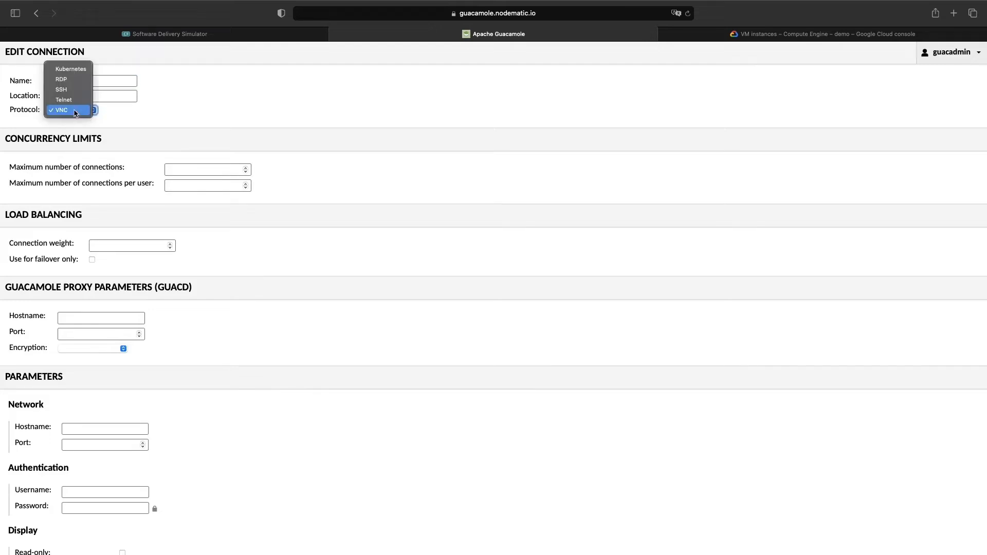
{"action": "left_click", "coordinate": [62, 81]}
Copy instance-1's external IP 34.72.199.70 from Google Cloud into the connection's network hostname and set the port to 3389
{"action": "scroll", "coordinate": [124, 232], "scroll_direction": "down", "scroll_amount": 8}
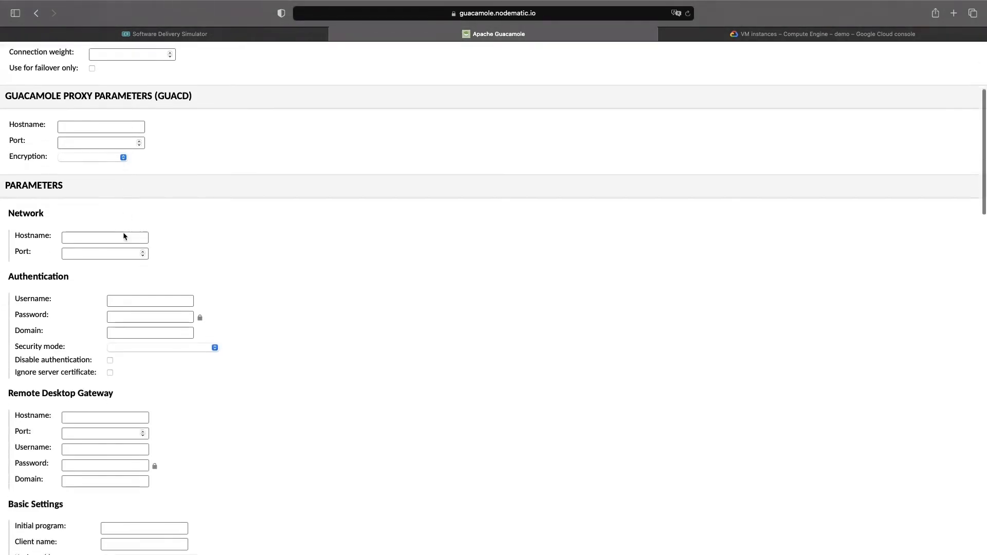
{"action": "left_click", "coordinate": [754, 36]}
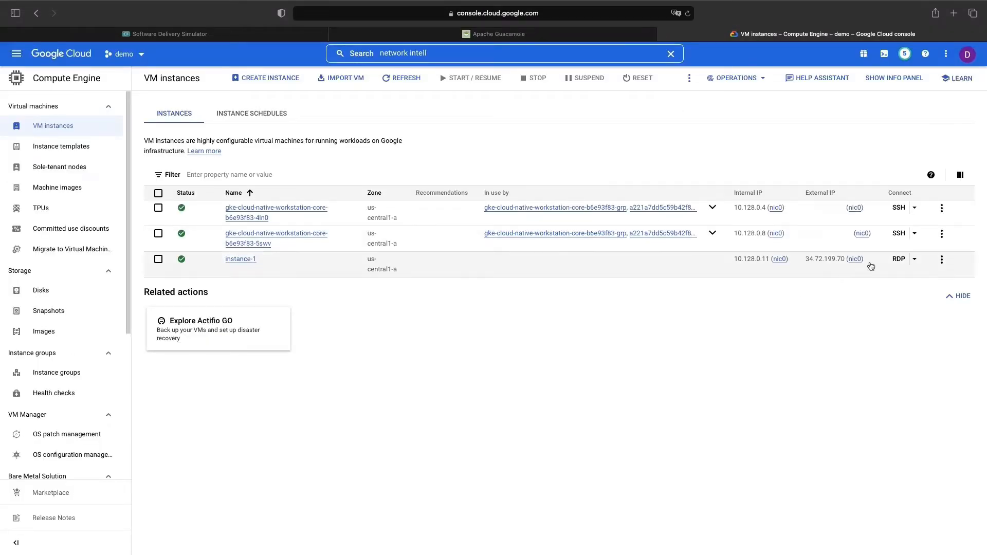
{"action": "left_click", "coordinate": [812, 269]}
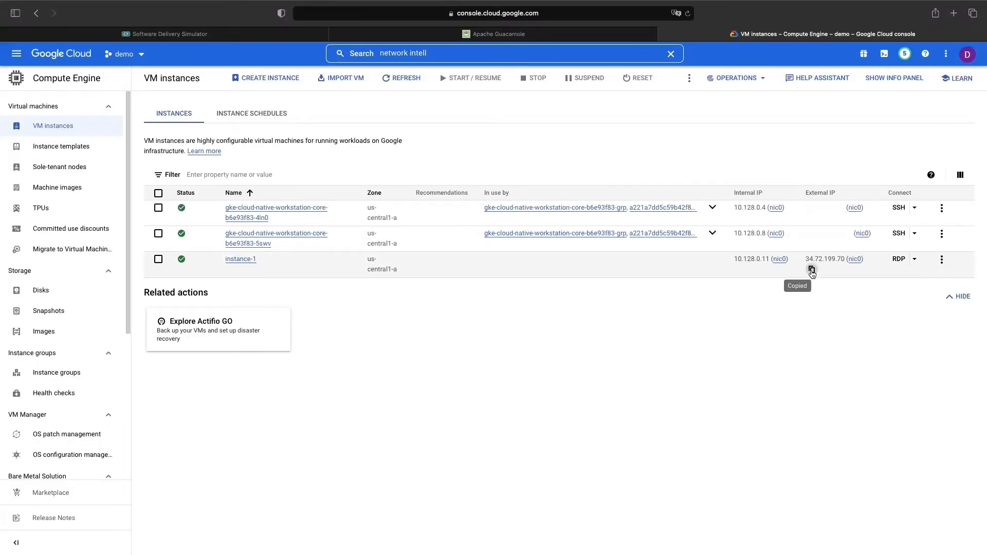
{"action": "left_click", "coordinate": [596, 35]}
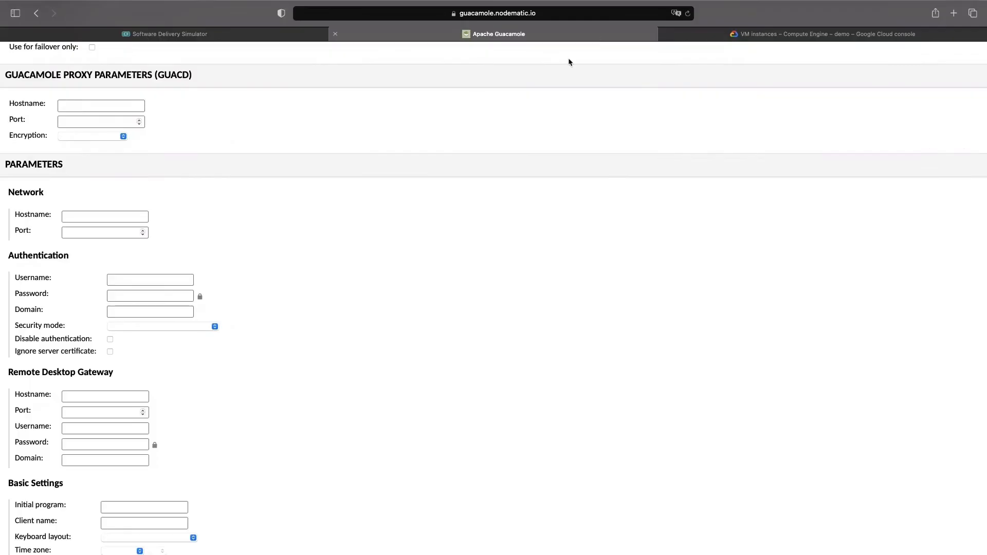
{"action": "left_click", "coordinate": [106, 216]}
{"action": "key", "text": "super+v"}
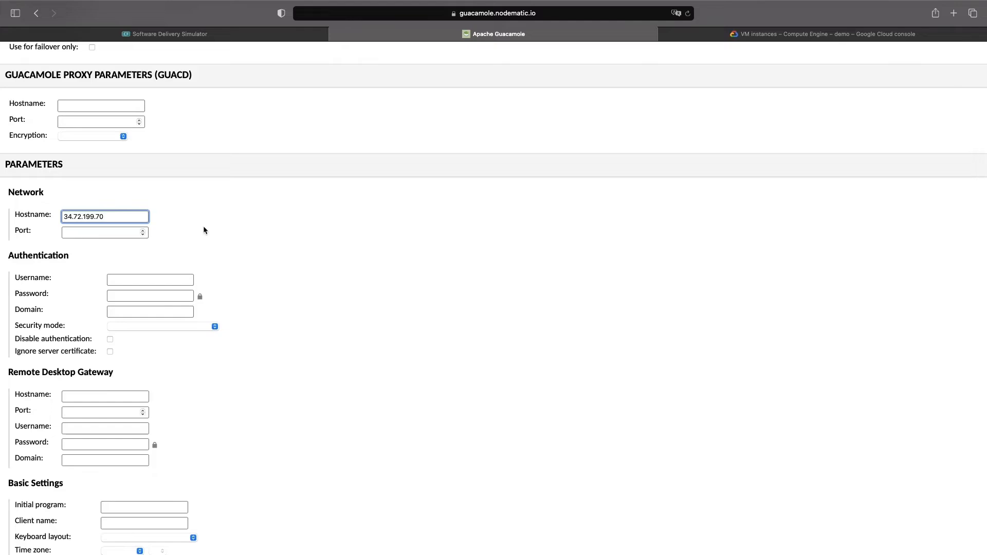
{"action": "left_click", "coordinate": [98, 232]}
{"action": "type", "text": "3389"}
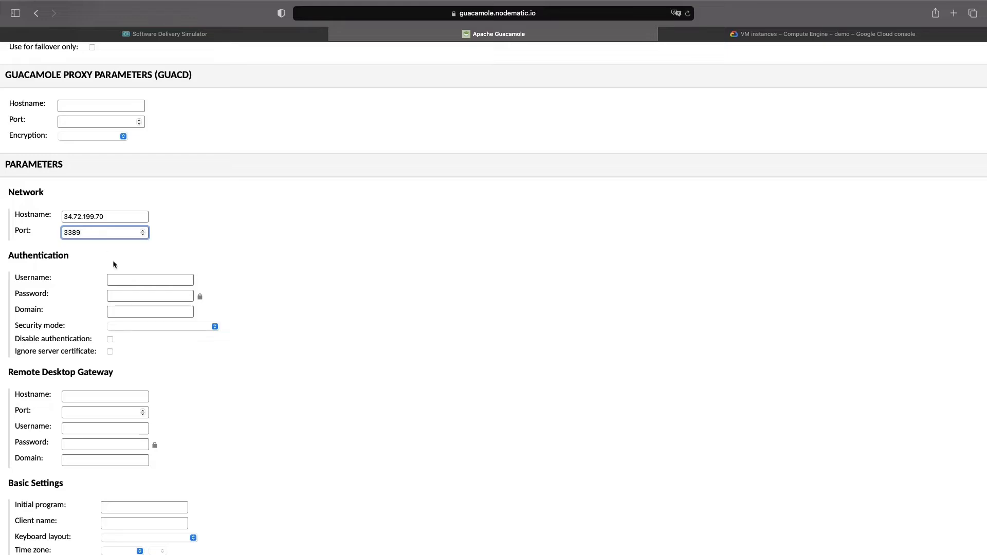
Set the connection's authentication username to demo and copy the account password from Code Server into its password field
{"action": "left_click", "coordinate": [142, 279]}
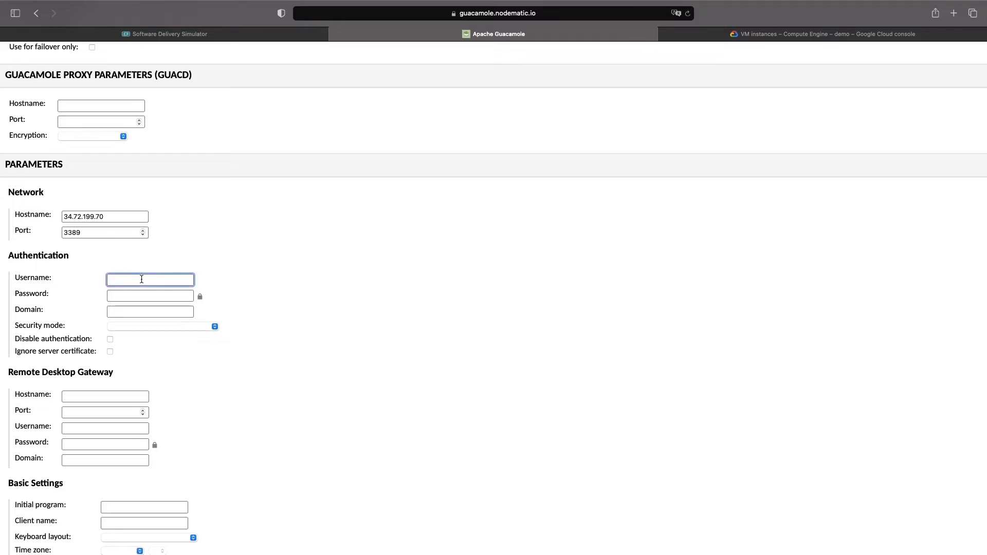
{"action": "type", "text": "demo"}
{"action": "key", "text": "ctrl+Left"}
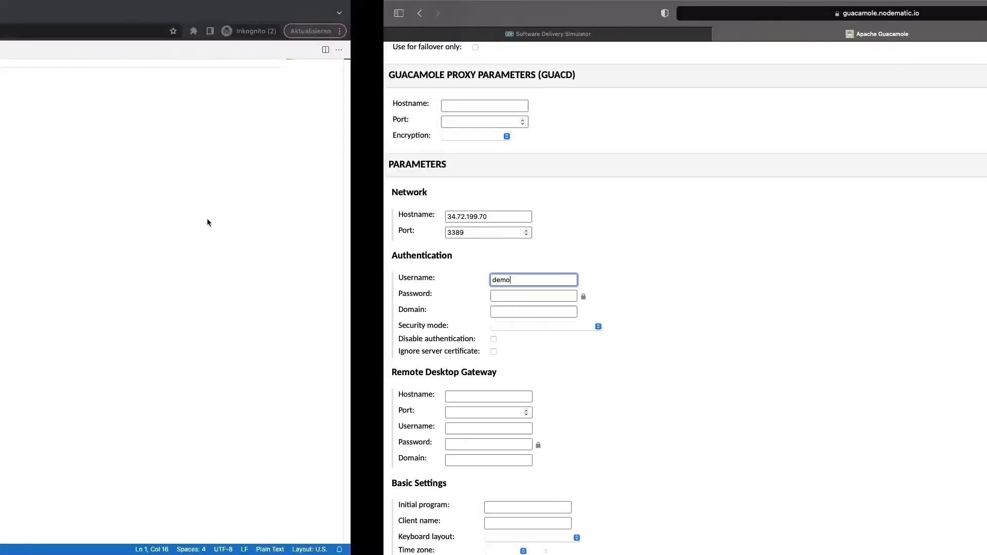
{"action": "key", "text": "super+a"}
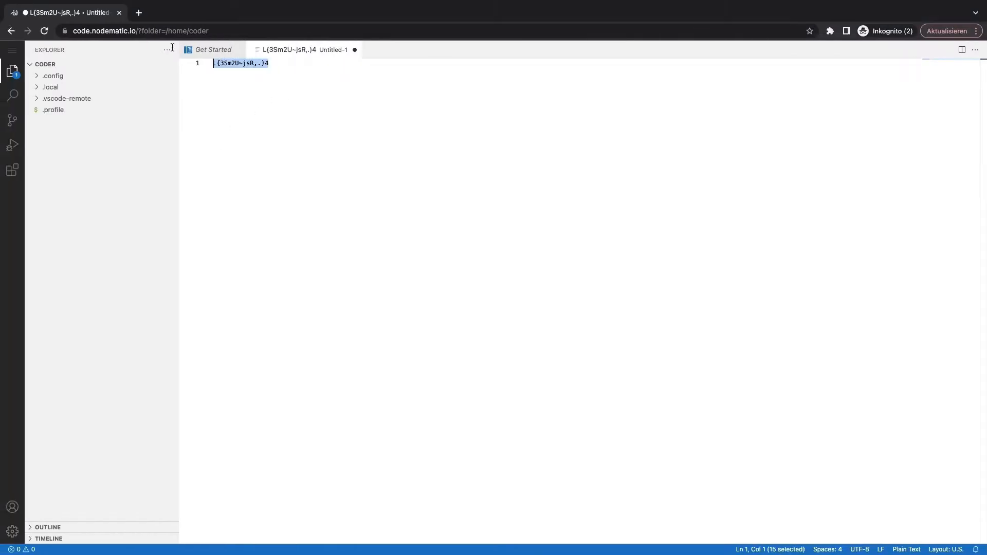
{"action": "key", "text": "ctrl+Right"}
{"action": "left_click", "coordinate": [149, 291]}
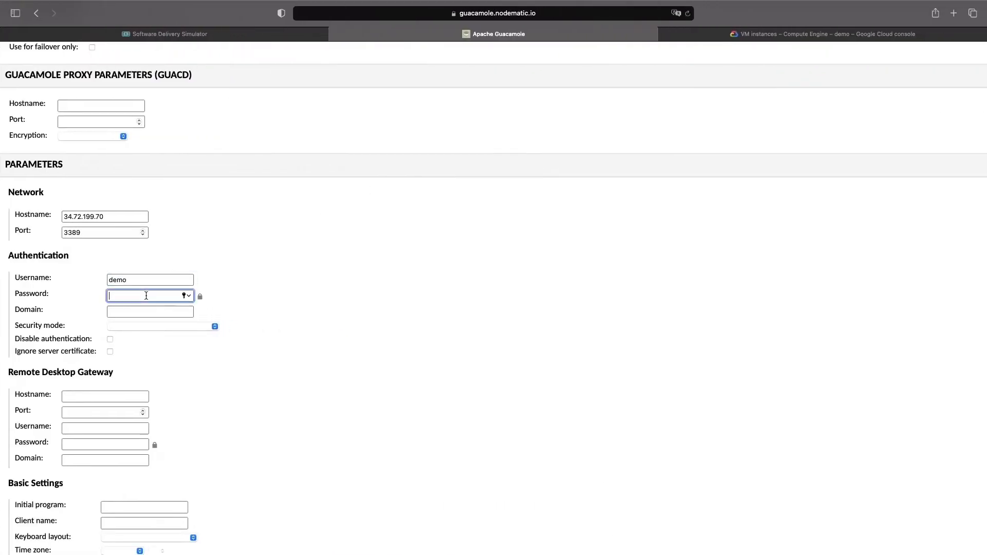
{"action": "key", "text": "super+v"}
Enable ignoring the server certificate for the connection and save it
{"action": "left_click", "coordinate": [111, 353]}
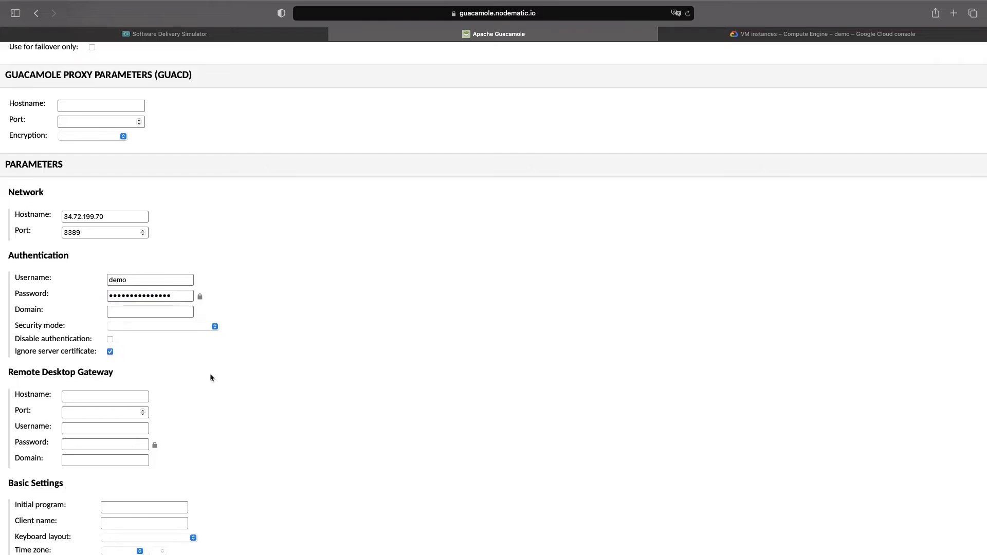
{"action": "scroll", "coordinate": [263, 394], "scroll_direction": "down", "scroll_amount": 20}
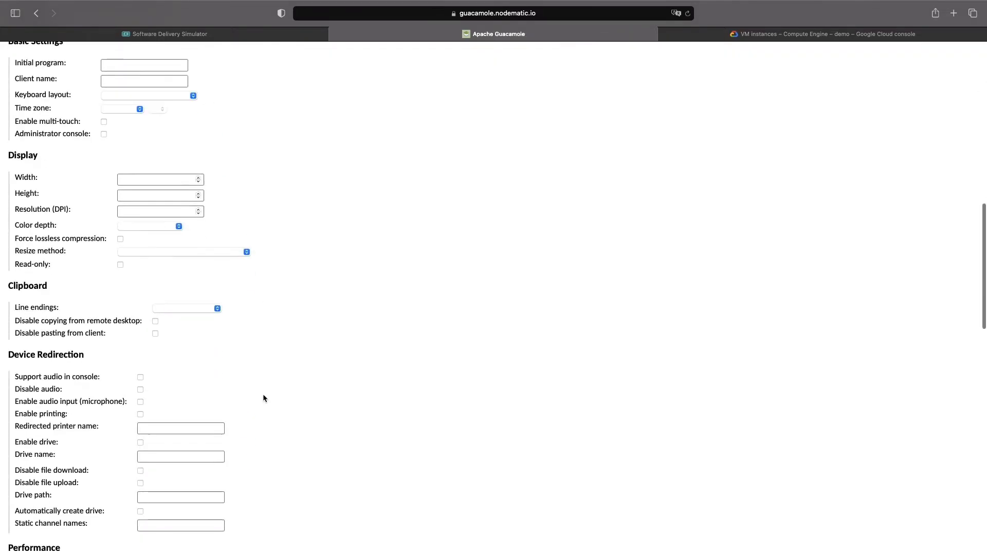
{"action": "scroll", "coordinate": [263, 393], "scroll_direction": "down", "scroll_amount": 10}
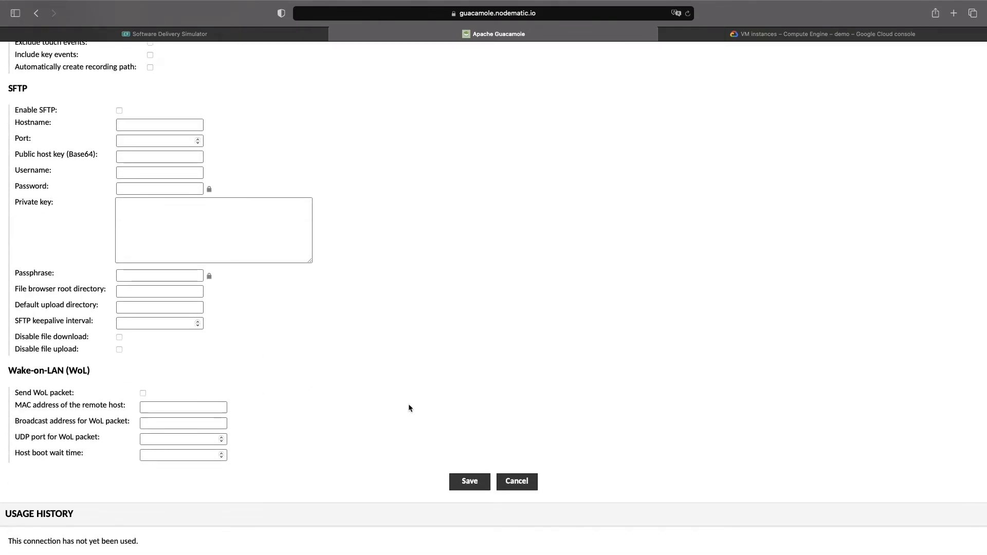
{"action": "left_click", "coordinate": [469, 481]}
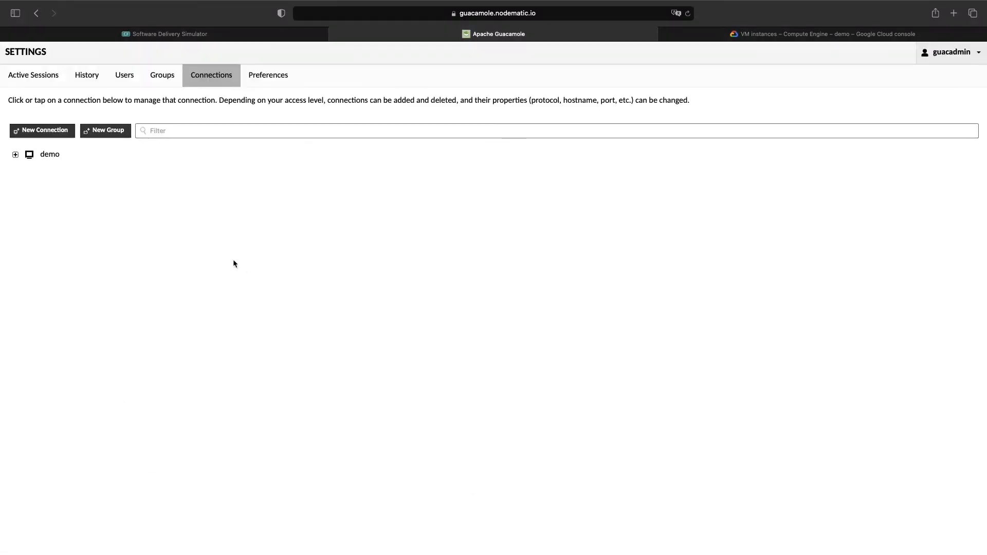
Launch the demo connection from the Guacamole home page and dismiss the Windows Admin Center notice on the remote desktop
{"action": "left_click", "coordinate": [940, 51]}
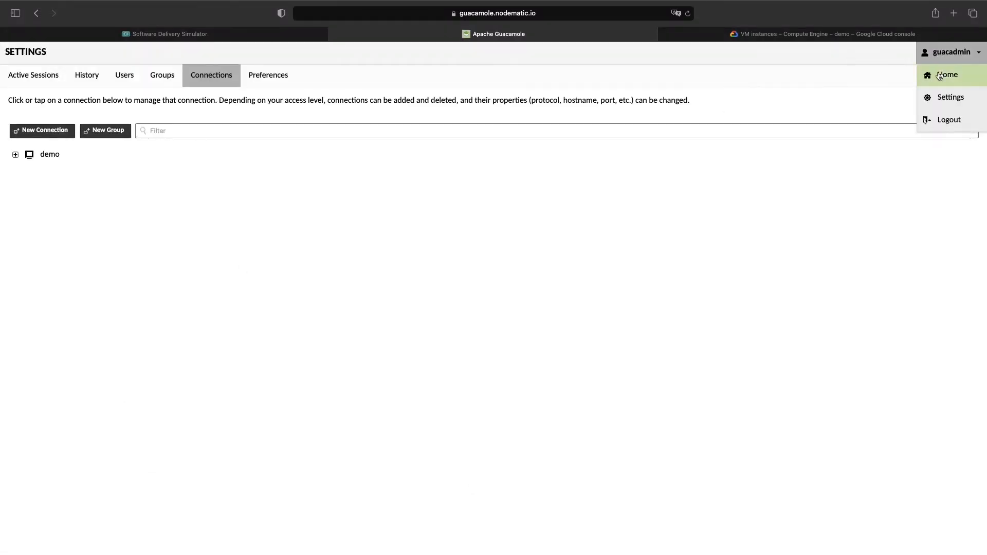
{"action": "left_click", "coordinate": [940, 75]}
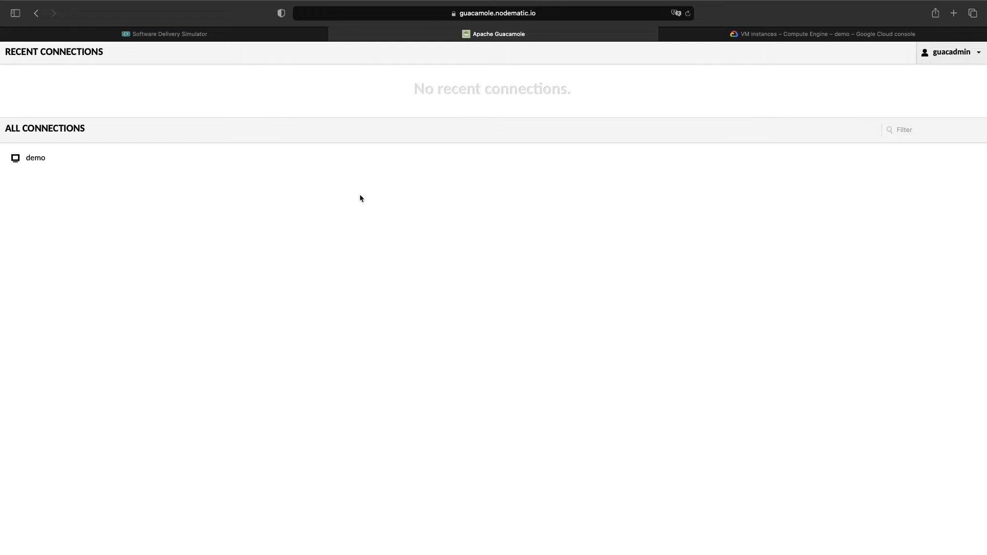
{"action": "left_click", "coordinate": [38, 160]}
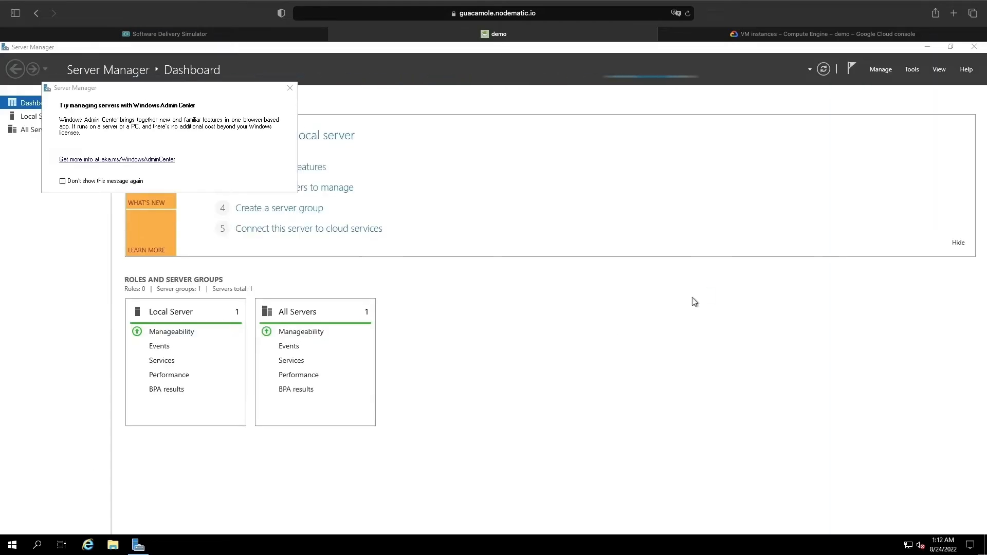
{"action": "left_click", "coordinate": [942, 233]}
{"action": "left_click", "coordinate": [290, 88]}
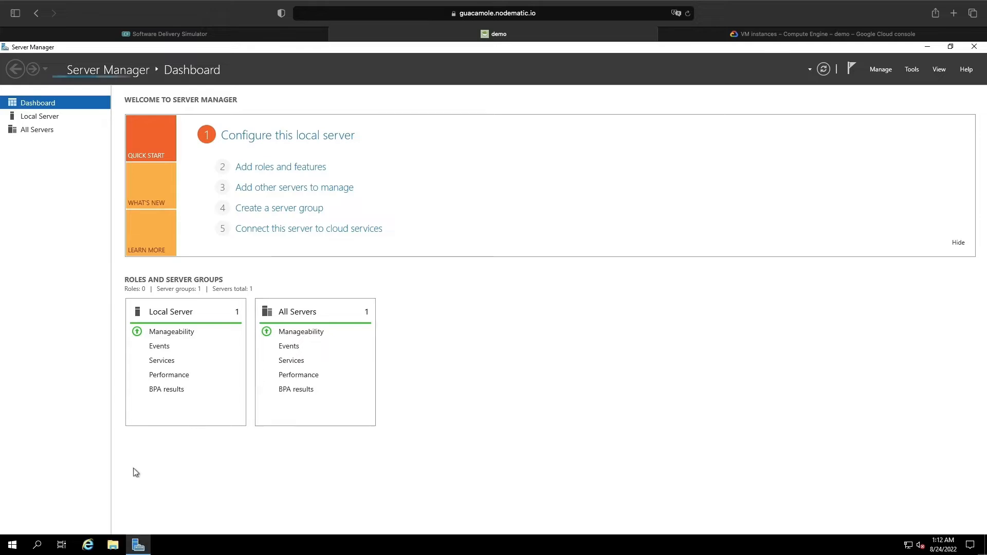
Search Windows for apps, go to the Apps & features settings, and open the optional features management page
{"action": "left_click", "coordinate": [36, 544]}
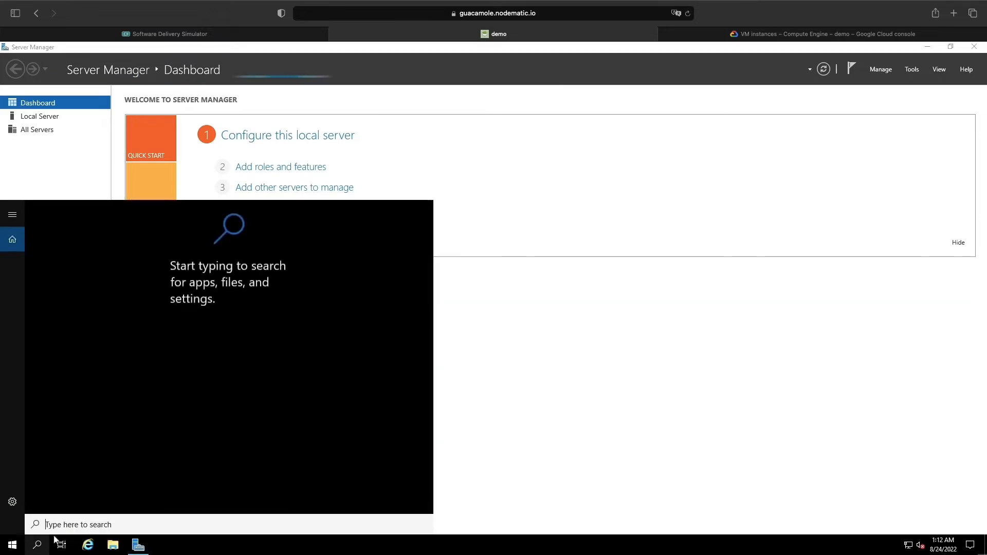
{"action": "type", "text": "apps"}
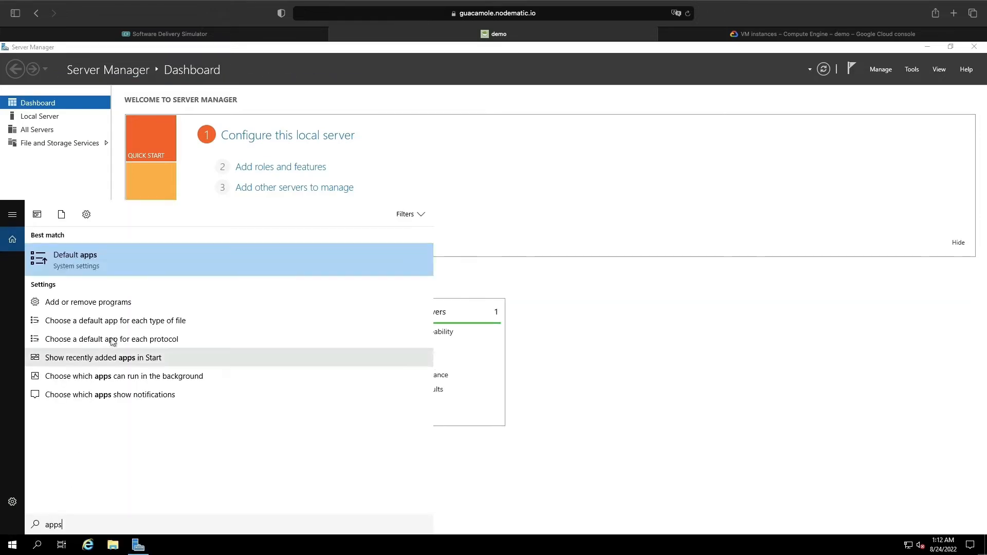
{"action": "left_click", "coordinate": [135, 267]}
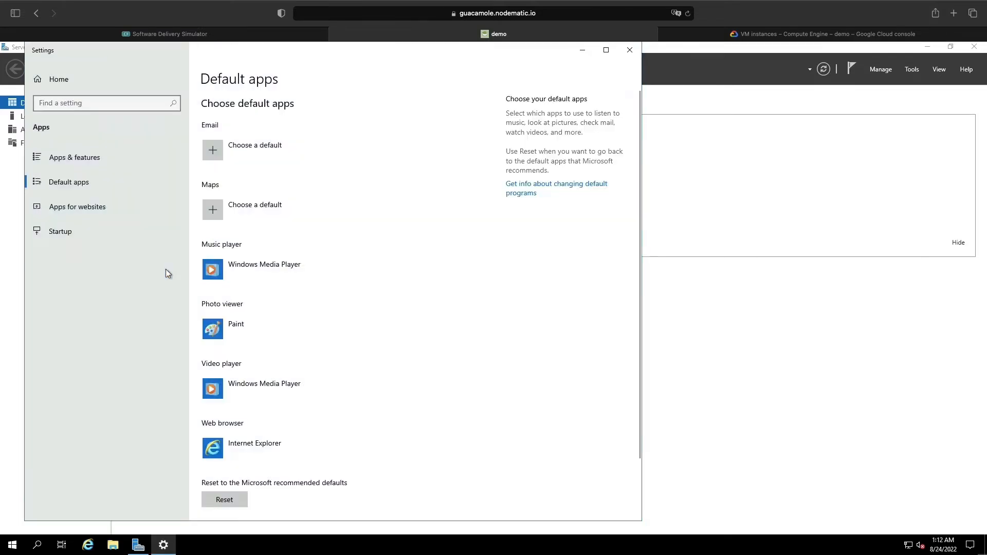
{"action": "left_click", "coordinate": [95, 162]}
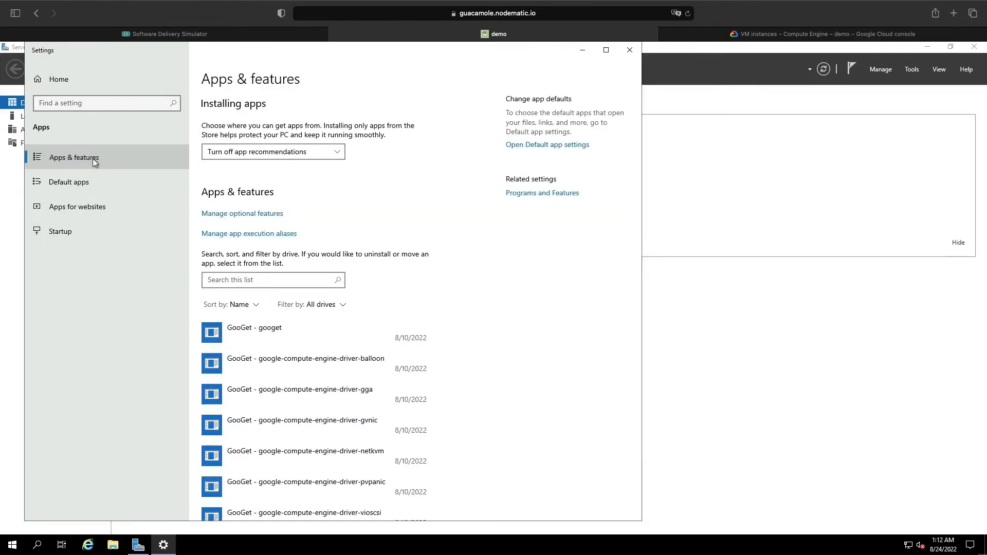
{"action": "scroll", "coordinate": [509, 374], "scroll_direction": "down", "scroll_amount": 5}
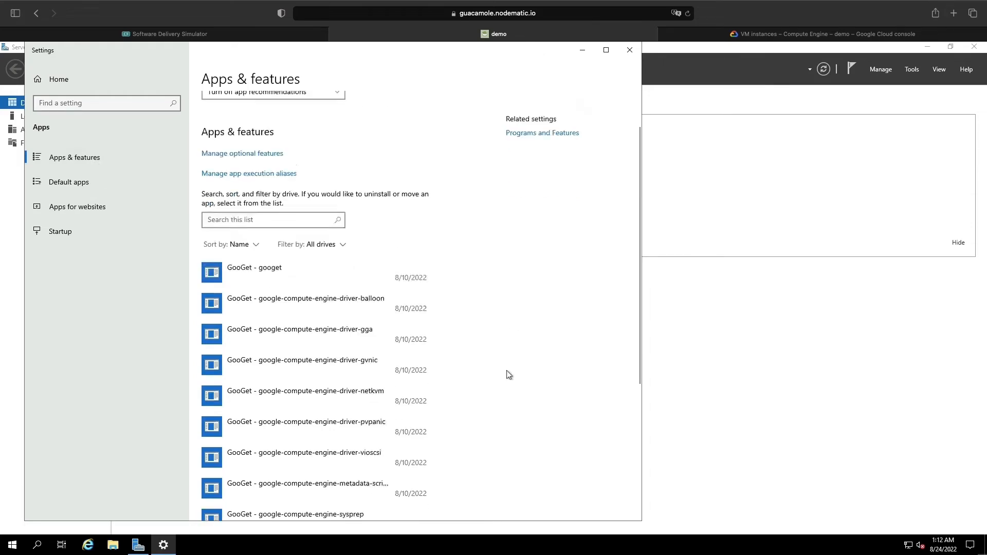
{"action": "scroll", "coordinate": [508, 374], "scroll_direction": "up", "scroll_amount": 3}
{"action": "scroll", "coordinate": [509, 374], "scroll_direction": "down", "scroll_amount": 5}
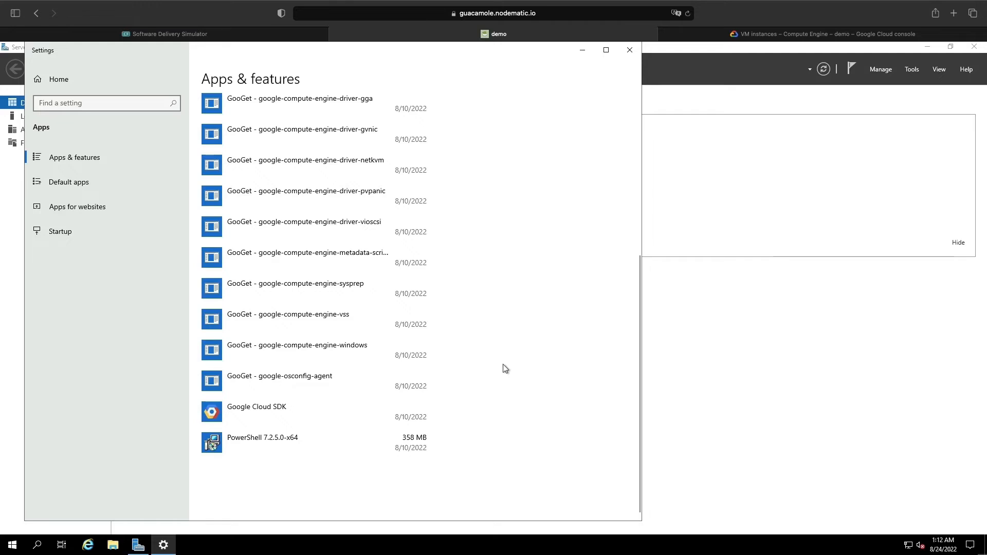
{"action": "scroll", "coordinate": [503, 364], "scroll_direction": "up", "scroll_amount": 6}
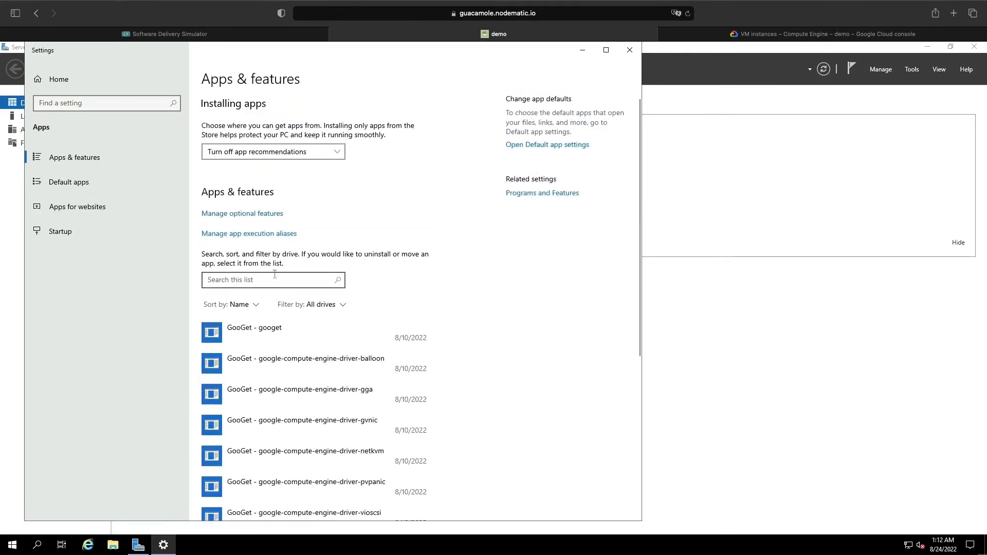
{"action": "left_click", "coordinate": [253, 214]}
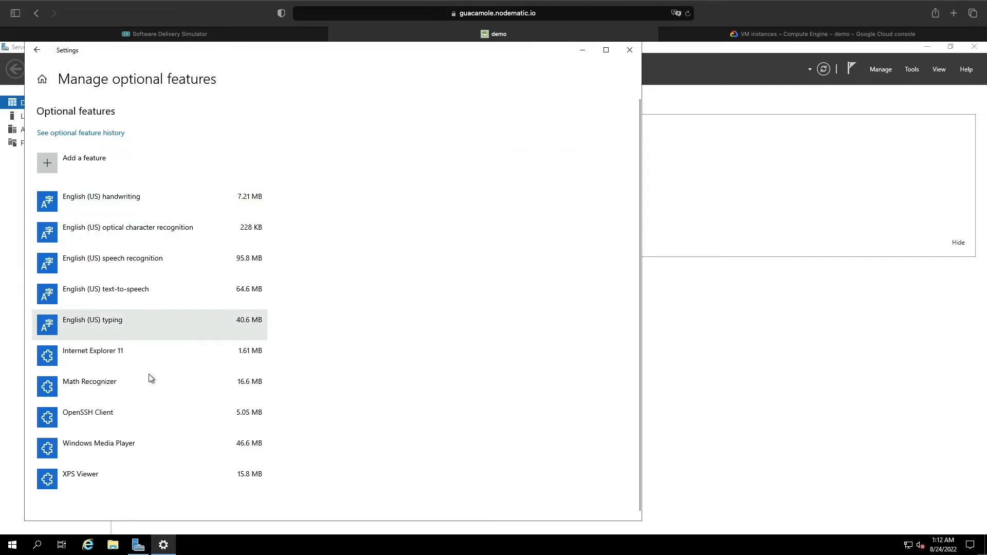
Install the OpenSSH Server optional feature and return to the installed features list to check it
{"action": "left_click", "coordinate": [101, 161]}
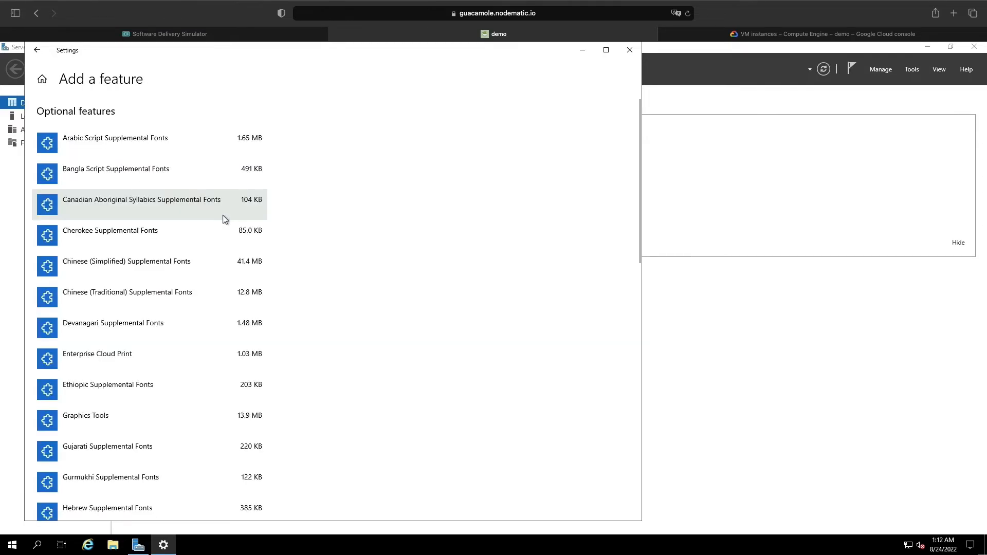
{"action": "scroll", "coordinate": [239, 349], "scroll_direction": "down", "scroll_amount": 8}
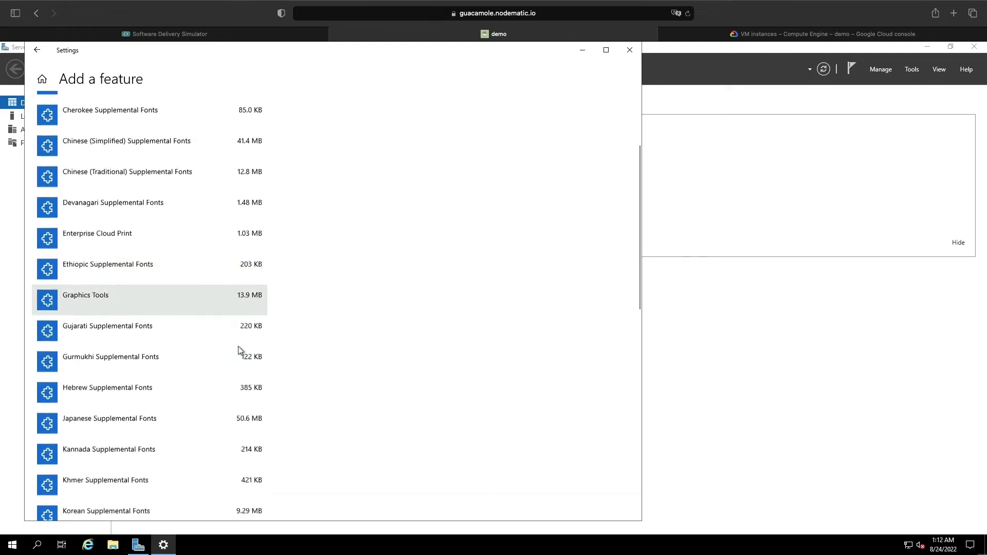
{"action": "scroll", "coordinate": [241, 351], "scroll_direction": "down", "scroll_amount": 2}
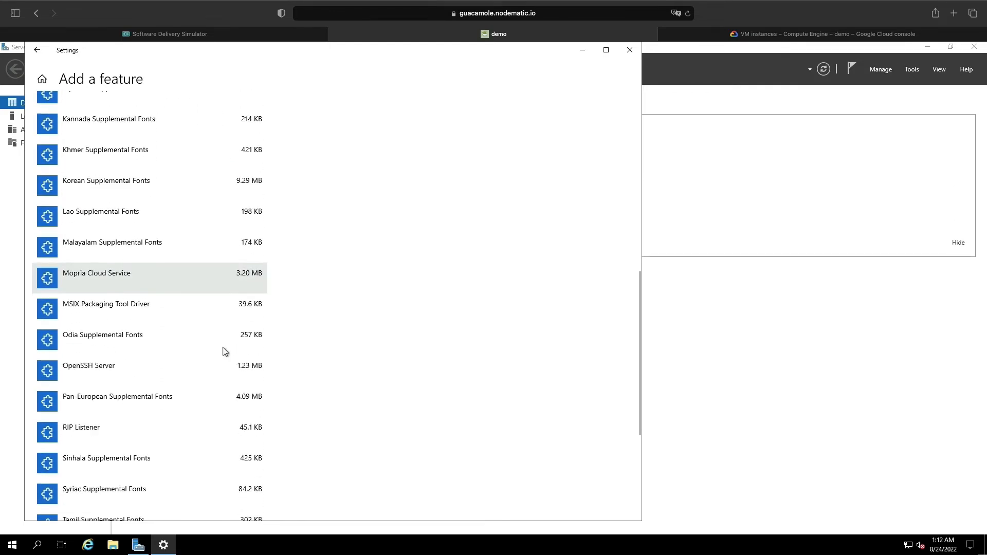
{"action": "left_click", "coordinate": [172, 368]}
{"action": "left_click", "coordinate": [228, 423]}
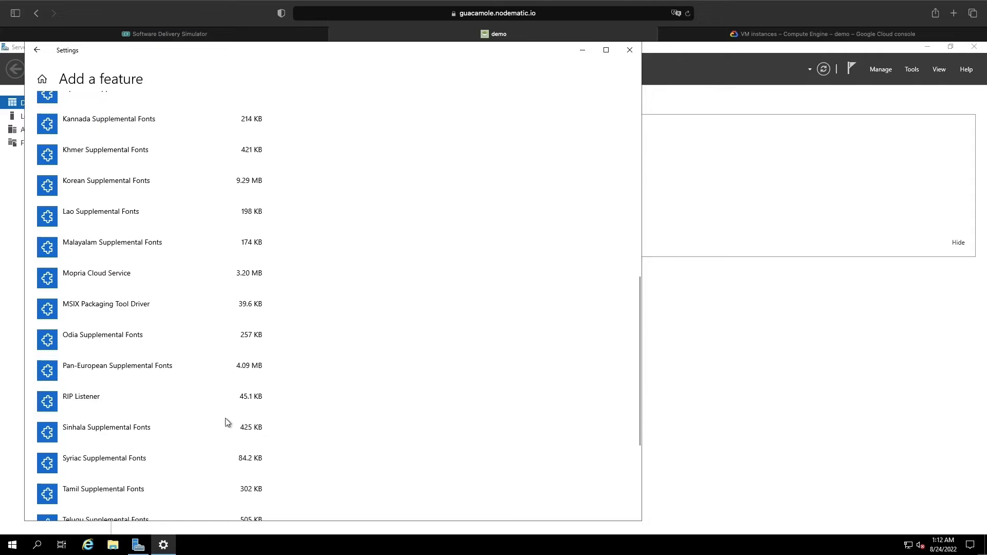
{"action": "scroll", "coordinate": [214, 379], "scroll_direction": "up", "scroll_amount": 10}
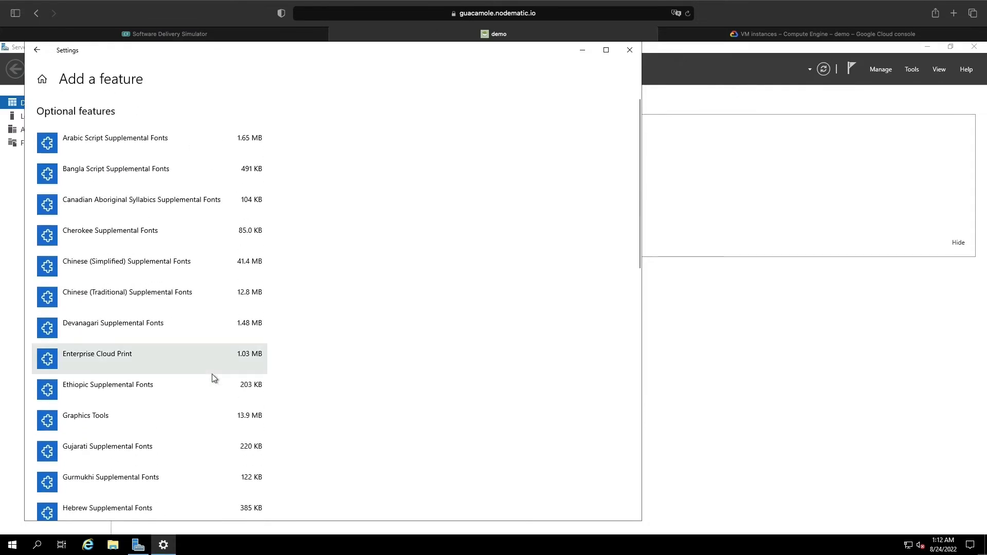
{"action": "left_click", "coordinate": [37, 50]}
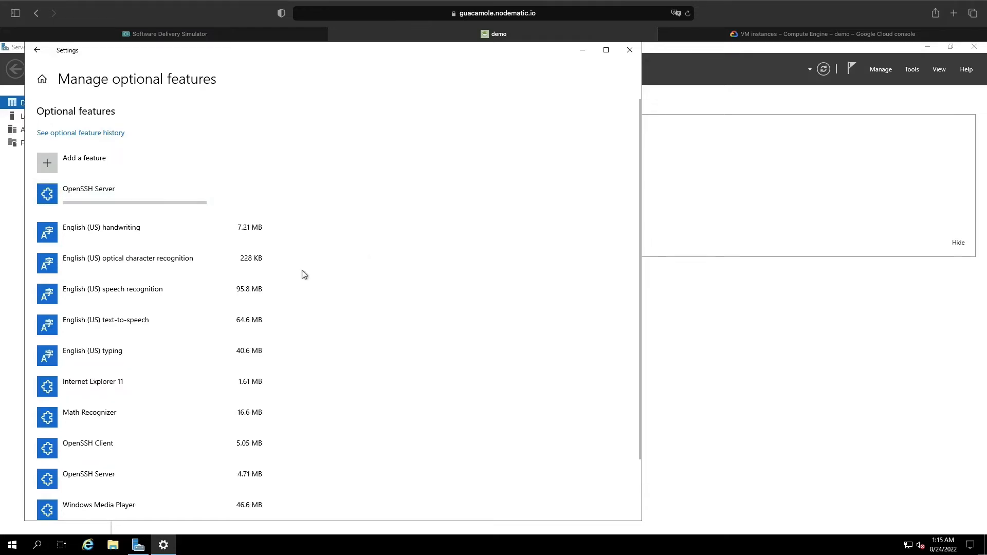
{"action": "scroll", "coordinate": [301, 272], "scroll_direction": "down", "scroll_amount": 2}
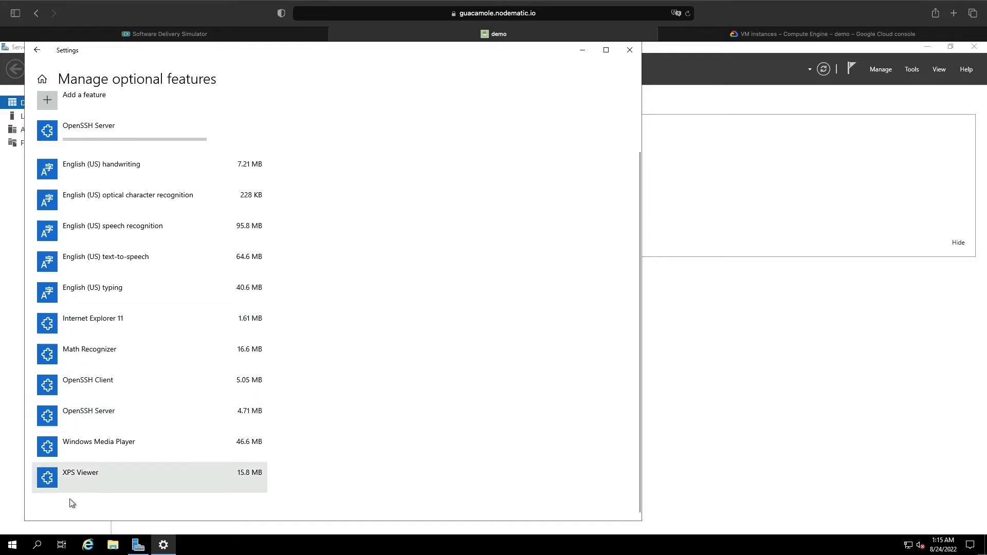
Search Windows for services and open the Services desktop app
{"action": "left_click", "coordinate": [39, 545]}
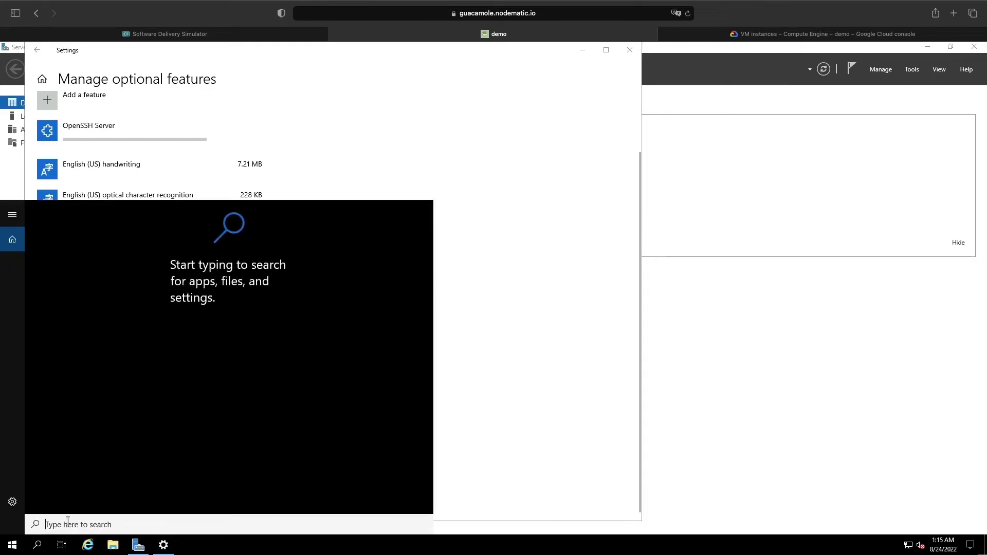
{"action": "type", "text": "services"}
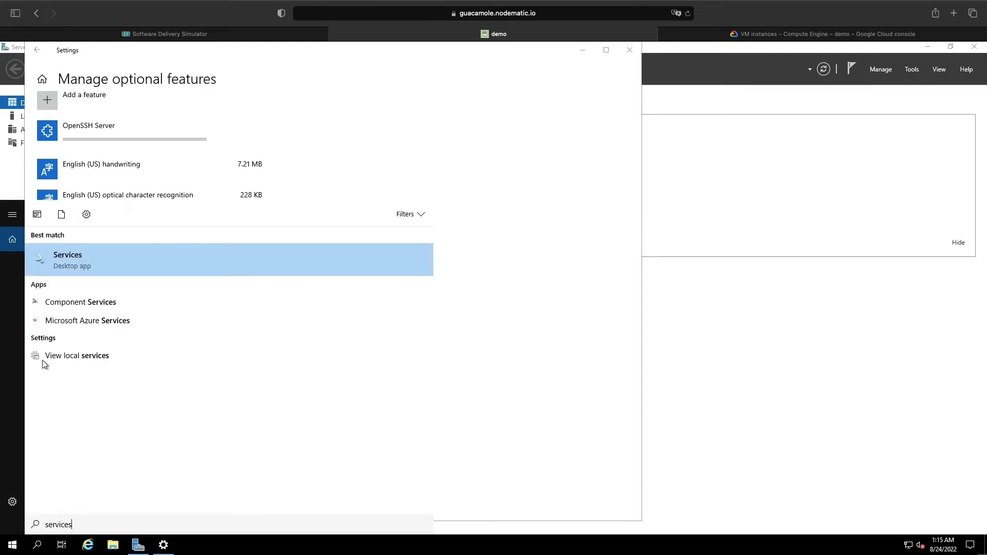
{"action": "left_click", "coordinate": [101, 257]}
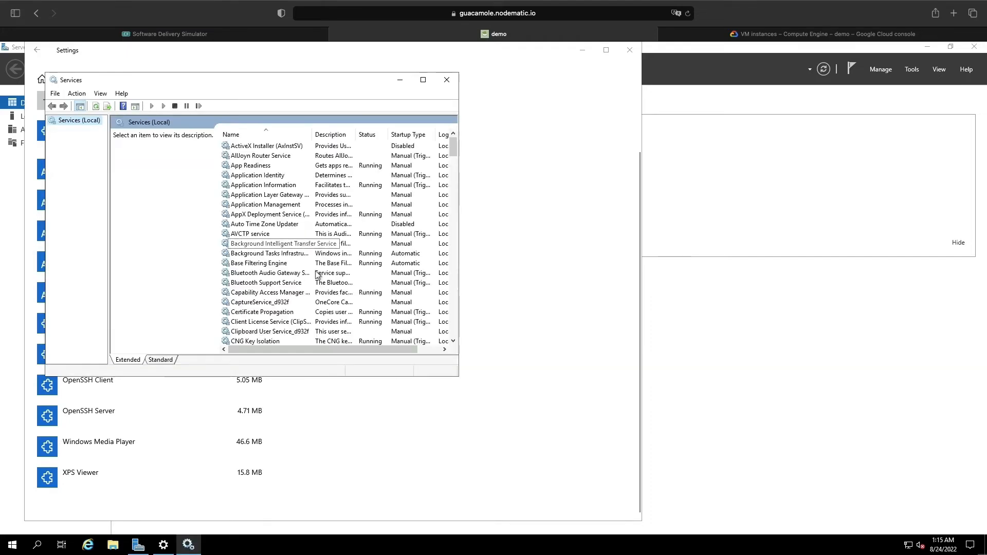
Set the OpenSSH SSH Server service's startup type to Automatic, start the service, and close the Services window
{"action": "scroll", "coordinate": [317, 274], "scroll_direction": "down", "scroll_amount": 20}
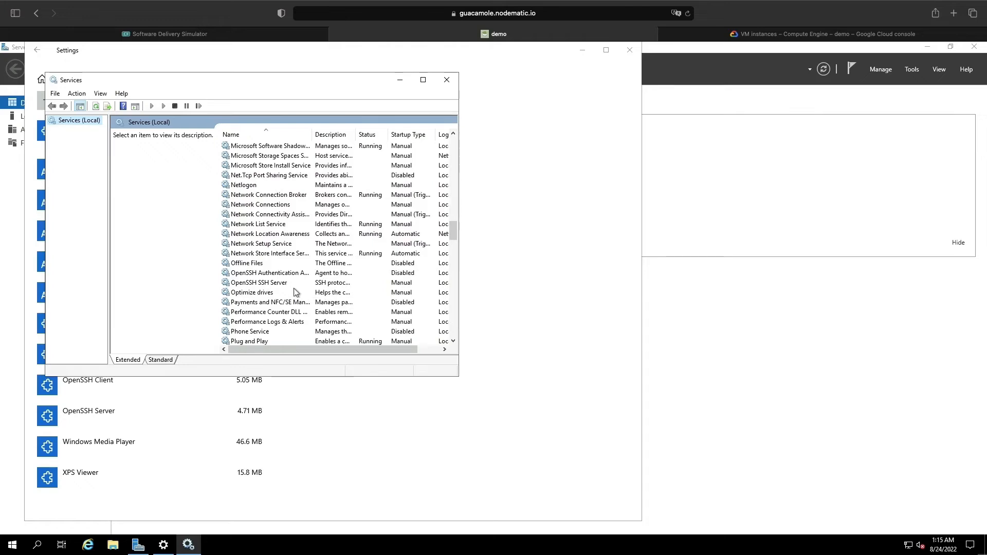
{"action": "left_click", "coordinate": [411, 283]}
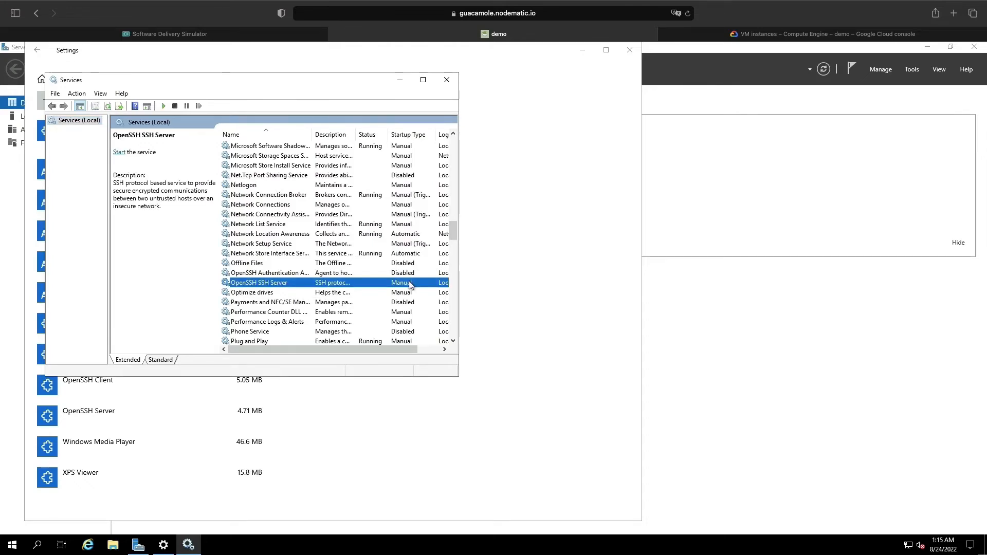
{"action": "right_click", "coordinate": [411, 284]}
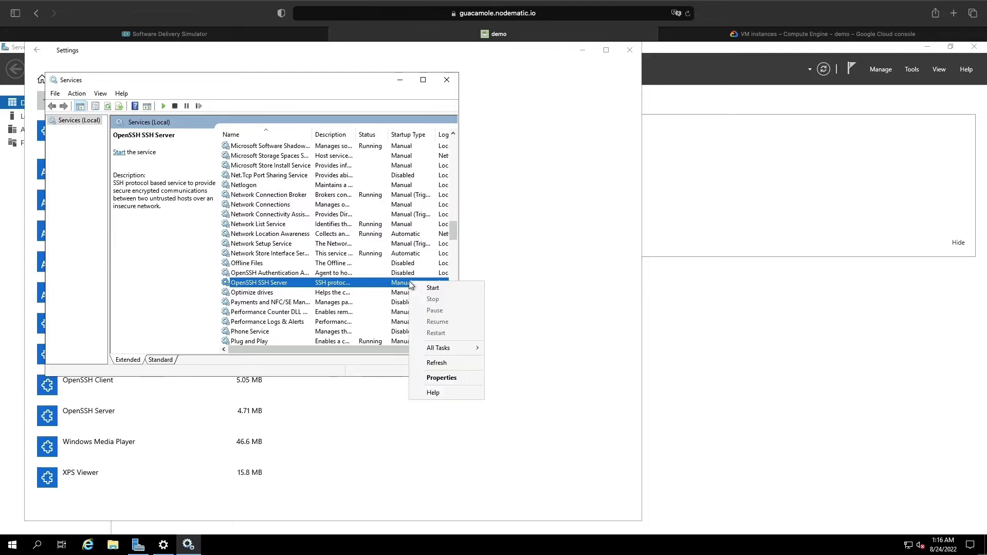
{"action": "left_click", "coordinate": [449, 380]}
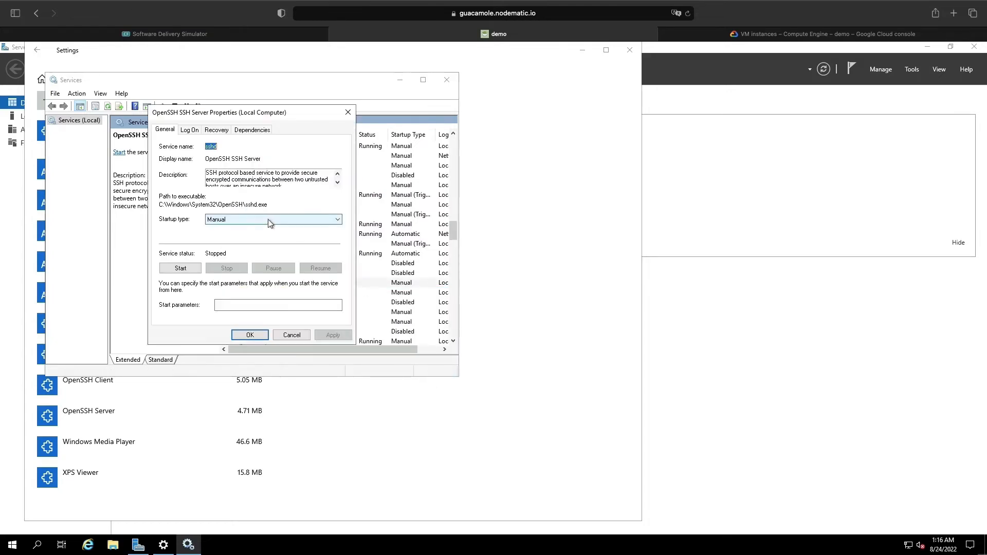
{"action": "left_click", "coordinate": [264, 222]}
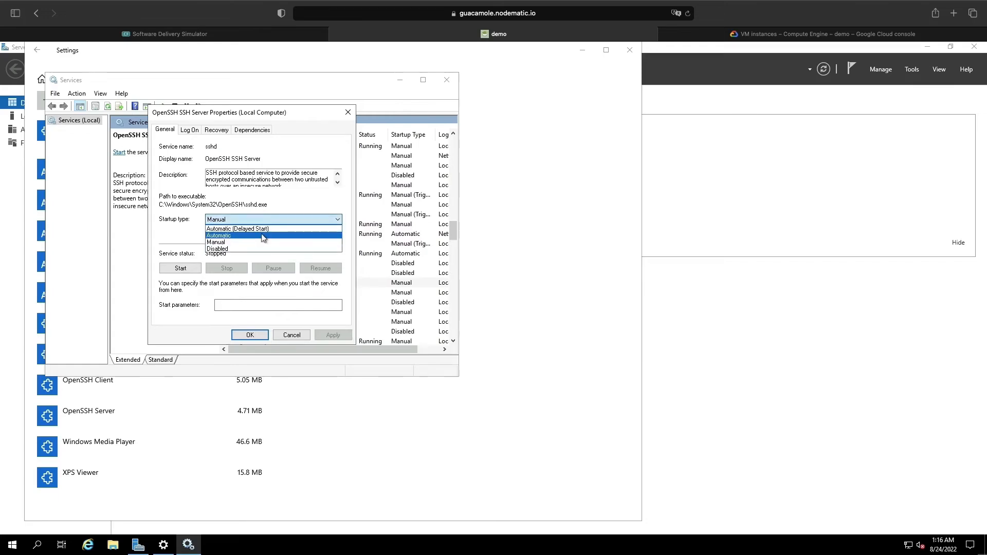
{"action": "left_click", "coordinate": [263, 235]}
{"action": "left_click", "coordinate": [250, 335]}
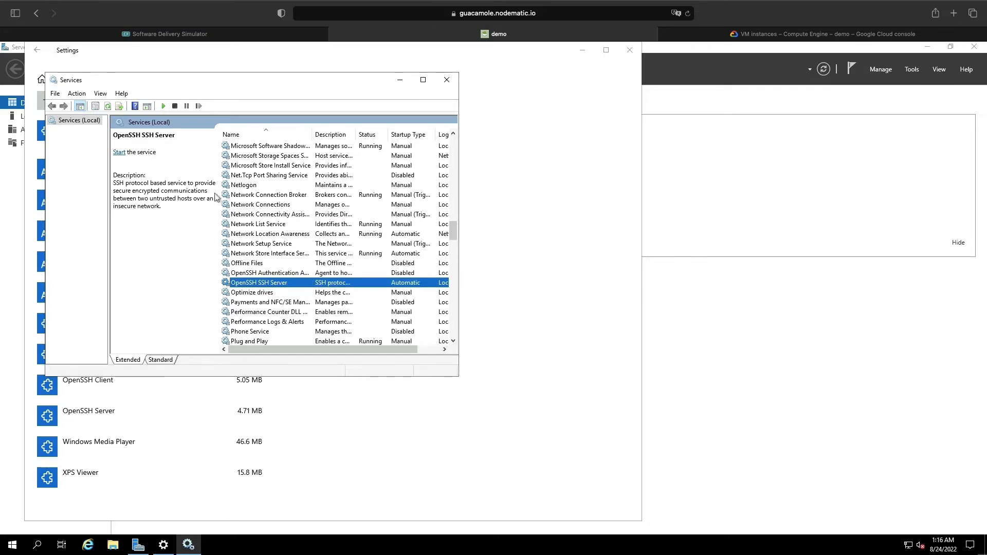
{"action": "left_click", "coordinate": [120, 152]}
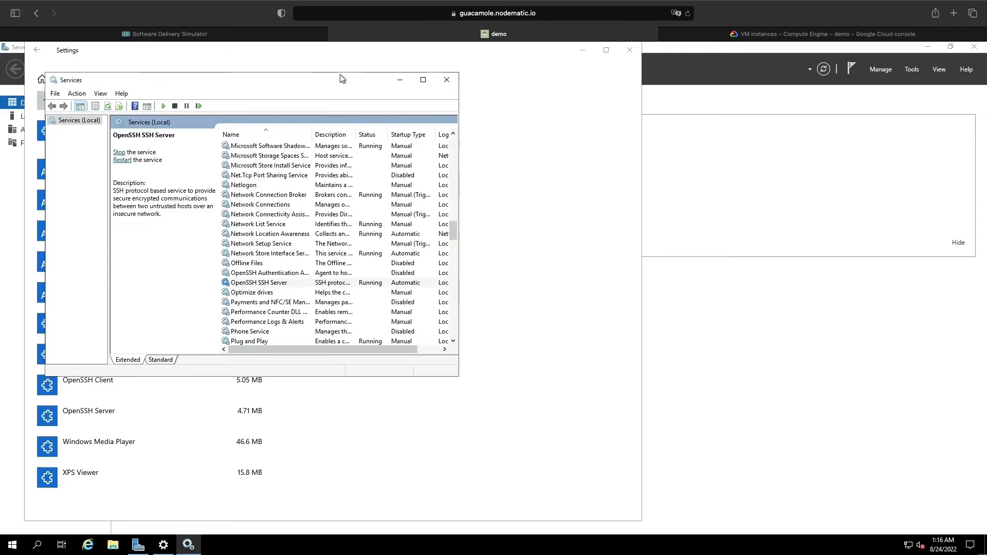
{"action": "left_click", "coordinate": [447, 80]}
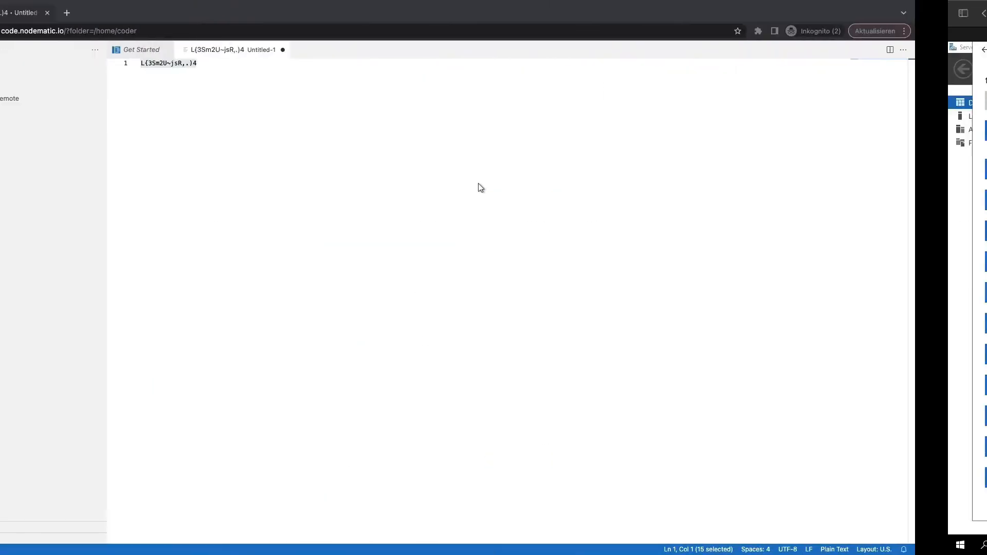
Switch to code-server, open a new terminal, and begin an ssh command at its prompt
{"action": "left_click", "coordinate": [10, 54]}
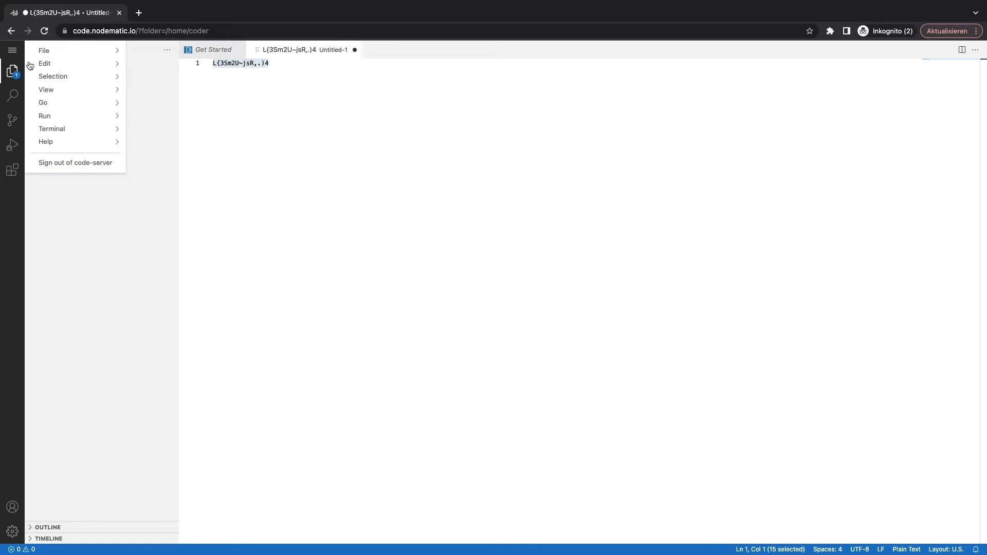
{"action": "mouse_move", "coordinate": [66, 131]}
{"action": "left_click", "coordinate": [145, 132]}
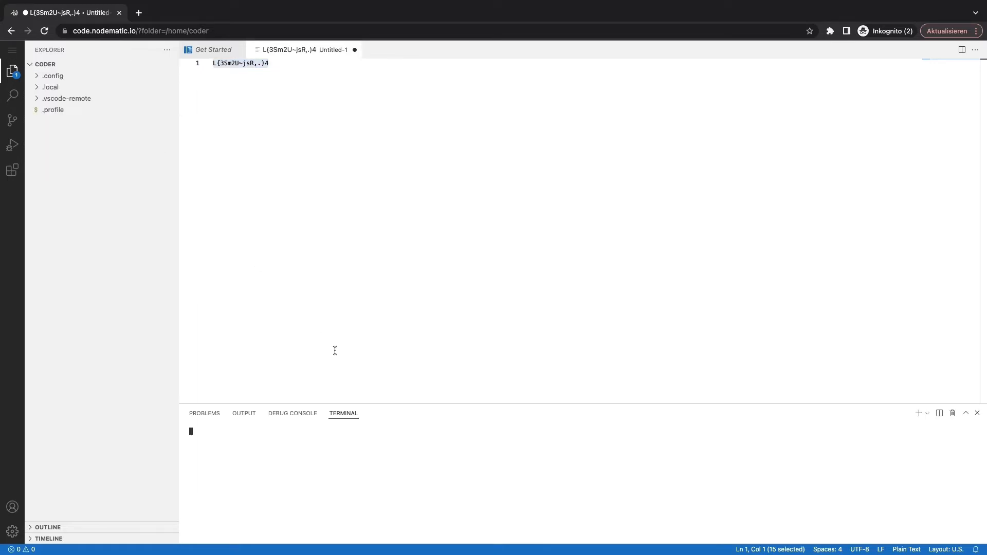
{"action": "type", "text": "ssh"}
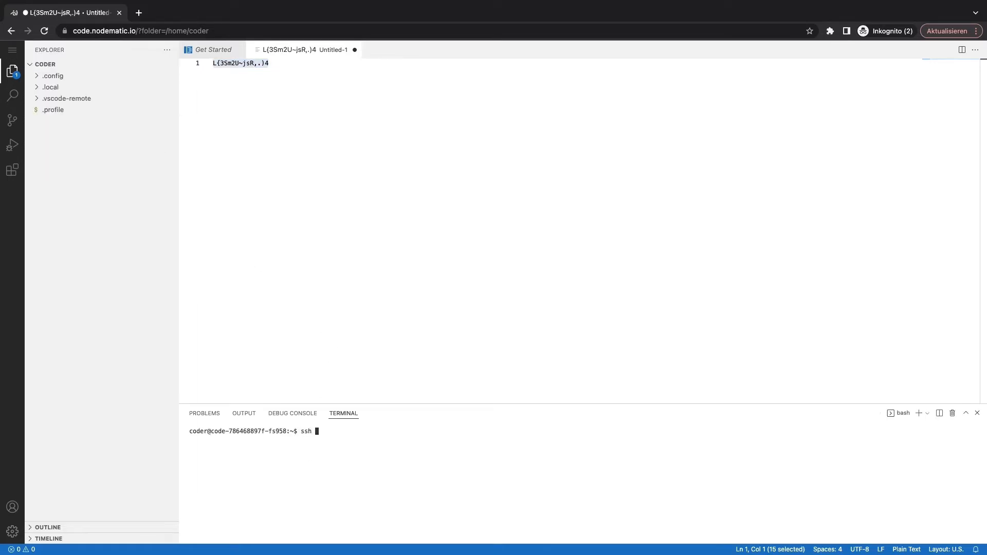
Switch to the Google Cloud VM instances list and copy the external IP address of instance-1
{"action": "key", "text": "ctrl+Right"}
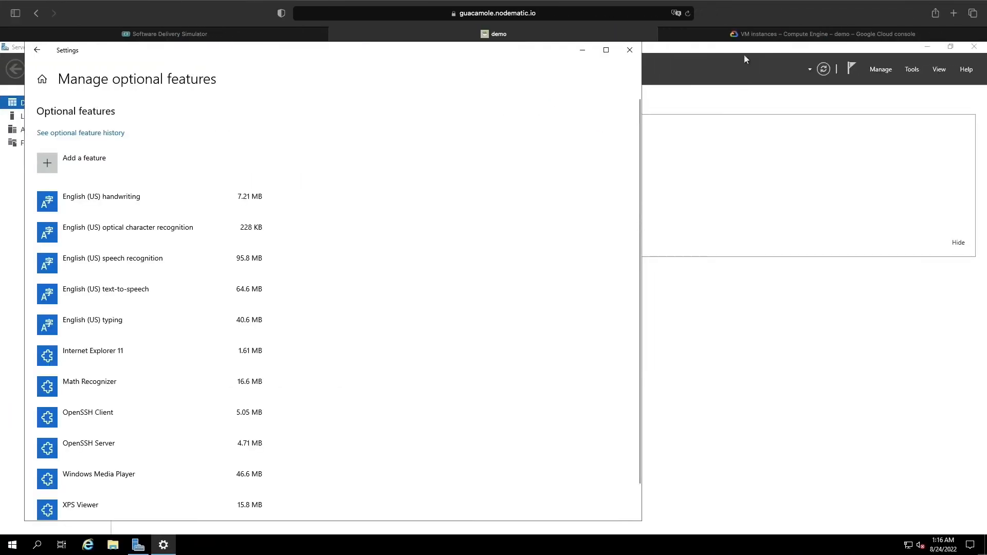
{"action": "left_click", "coordinate": [752, 35]}
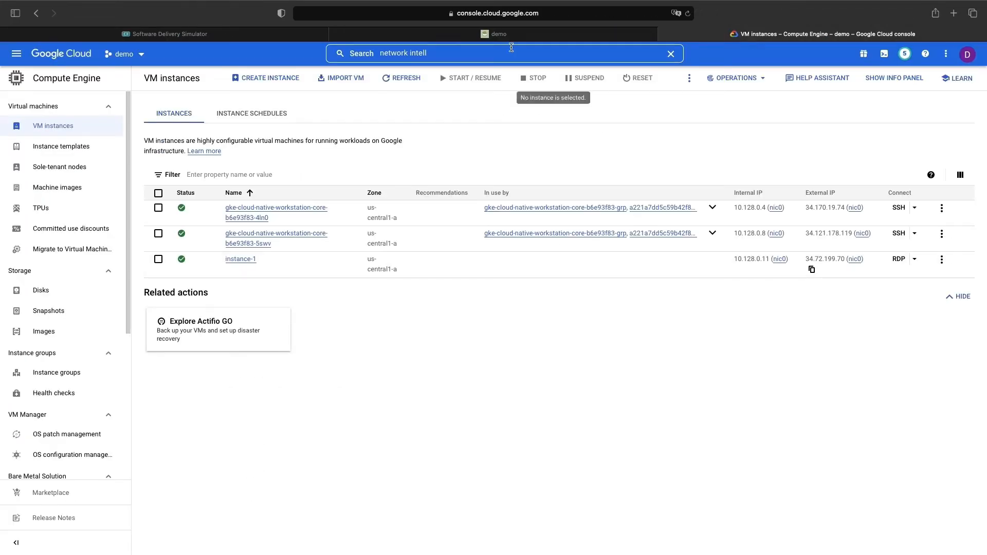
{"action": "left_click", "coordinate": [499, 36]}
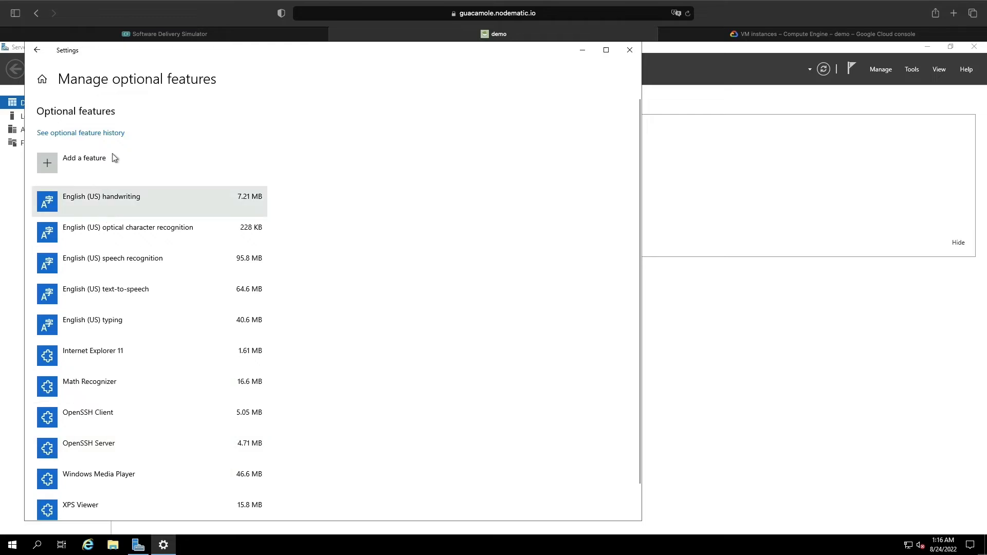
{"action": "left_click", "coordinate": [746, 32]}
{"action": "left_click", "coordinate": [812, 270]}
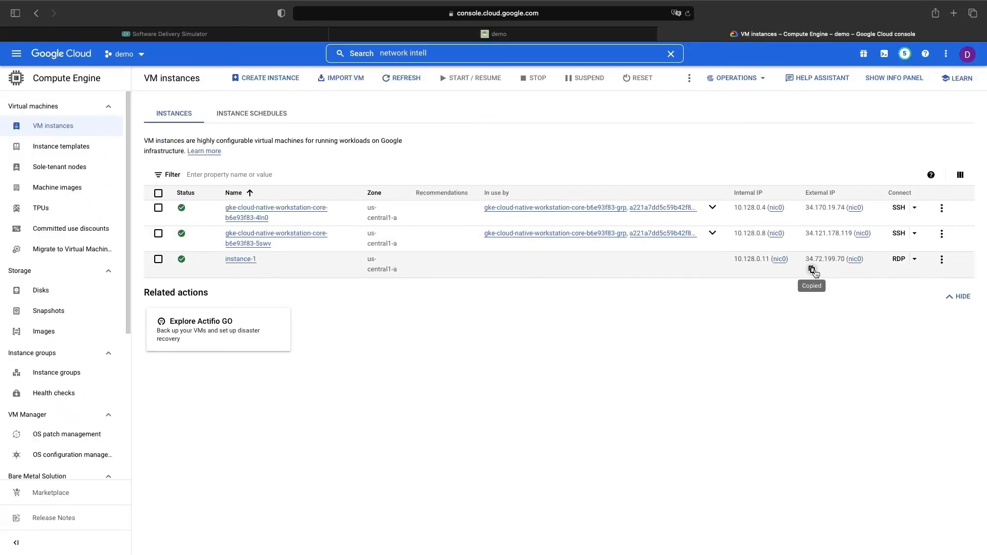
{"action": "key", "text": "ctrl+Left"}
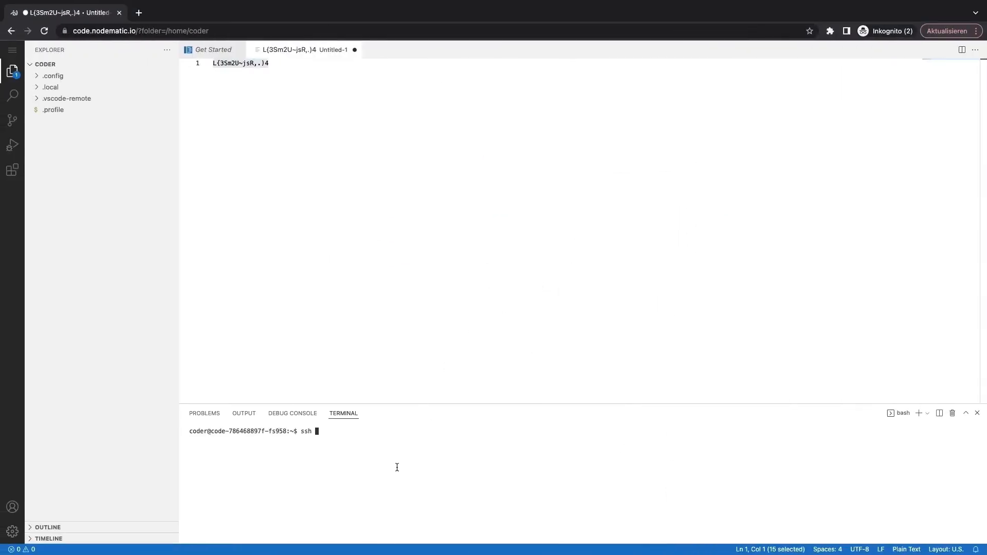
{"action": "type", "text": "demo@"}
{"action": "key", "text": "ctrl+v"}
{"action": "left_click", "coordinate": [184, 97]}
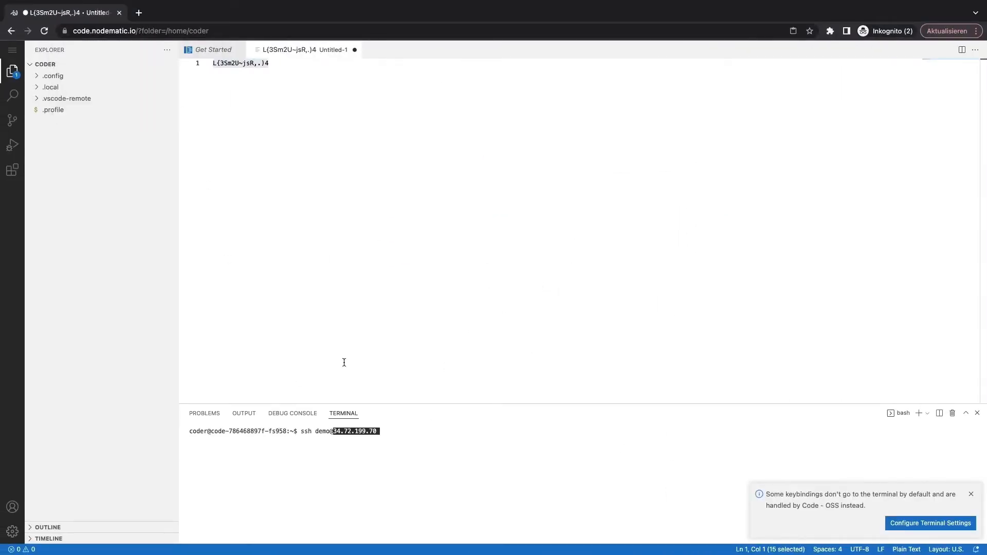
{"action": "left_click", "coordinate": [972, 494]}
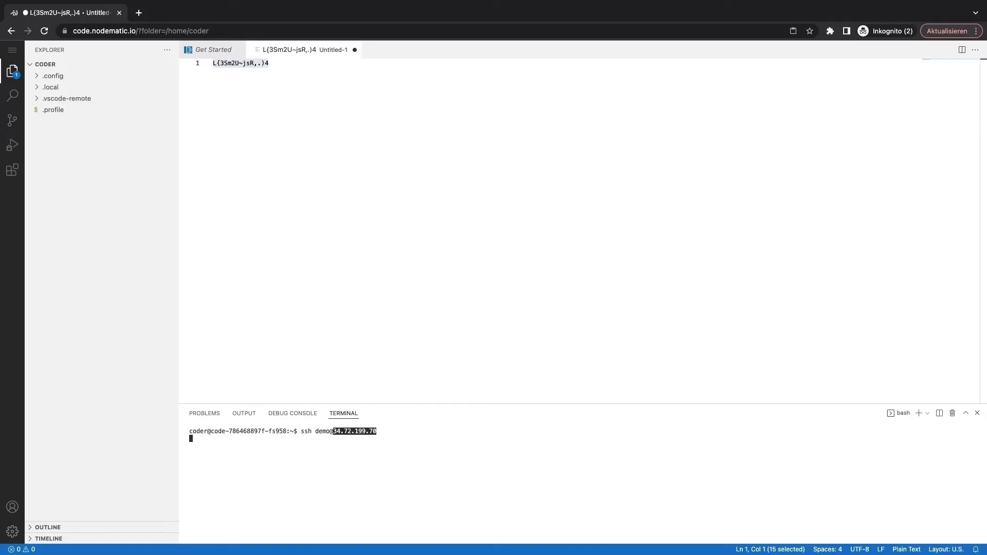
{"action": "key", "text": "Return"}
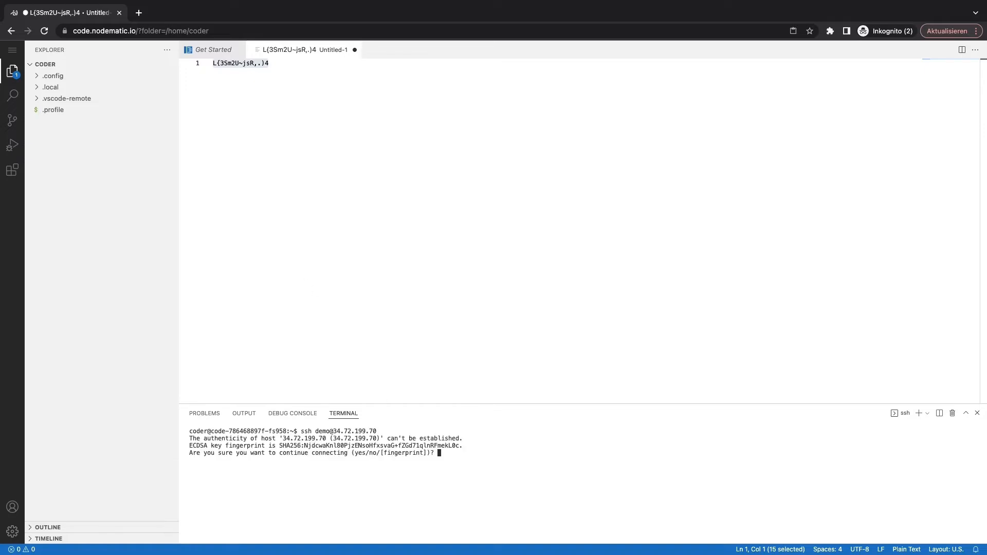
{"action": "type", "text": "yes"}
{"action": "key", "text": "Return"}
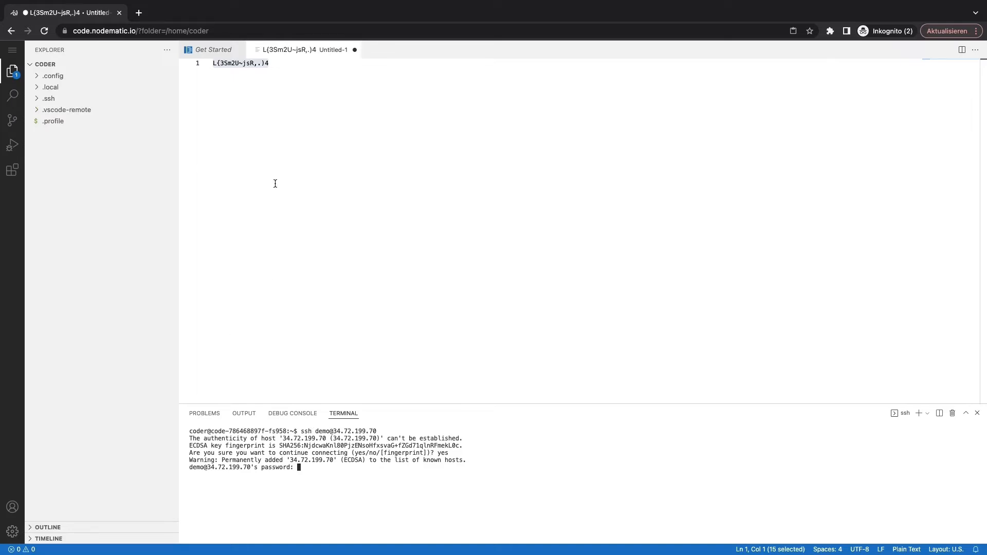
Copy the saved account password from the untitled file and submit it at the SSH password prompt
{"action": "triple_click", "coordinate": [234, 69]}
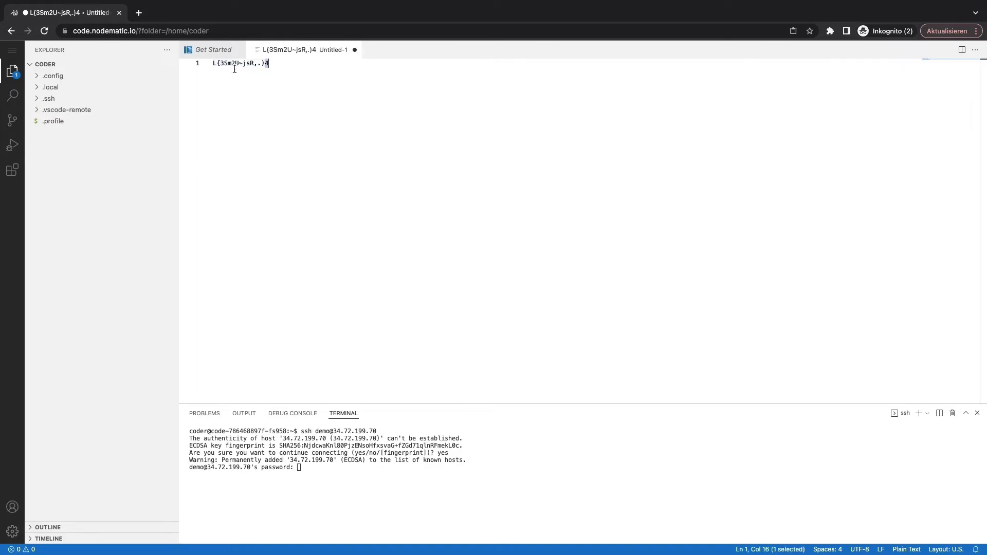
{"action": "left_click", "coordinate": [368, 476]}
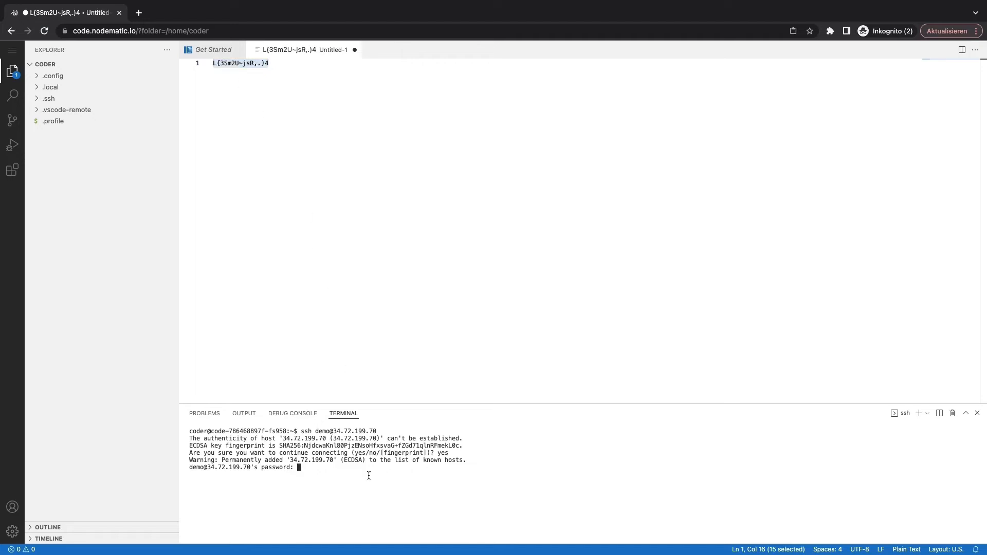
{"action": "key", "text": "Return"}
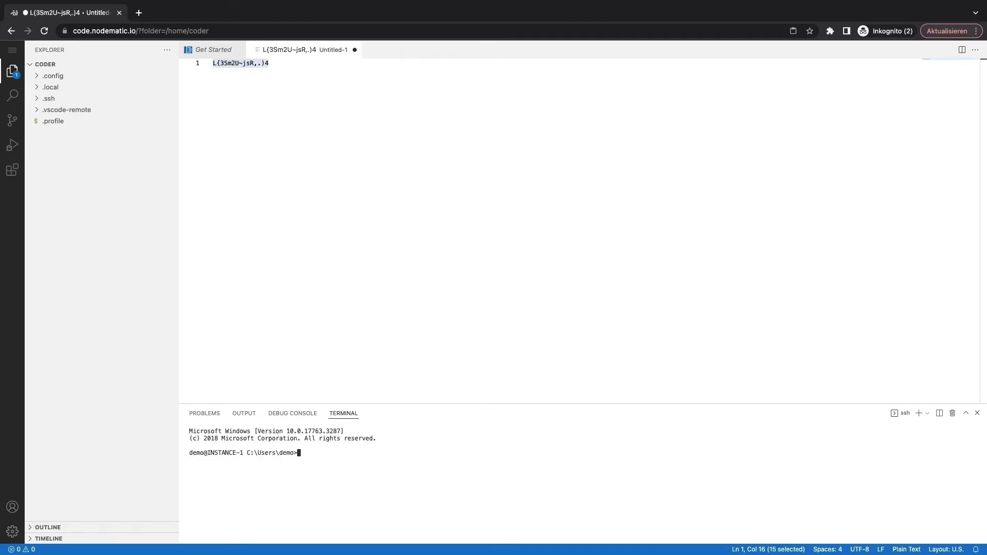
List the remote user directory with dir and enlarge the terminal area to show more of the output
{"action": "type", "text": "dir"}
{"action": "key", "text": "Return"}
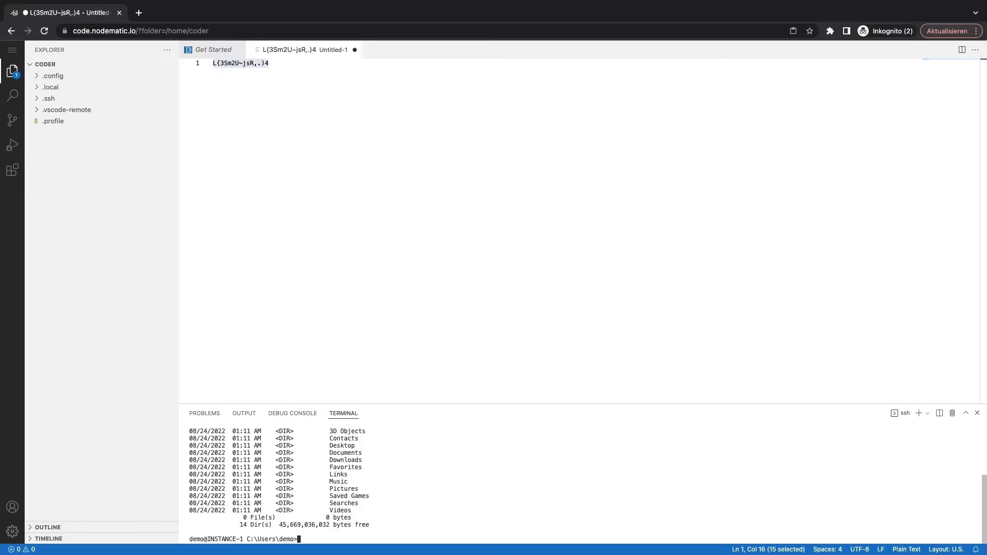
{"action": "left_click_drag", "start_coordinate": [385, 404], "coordinate": [388, 357]}
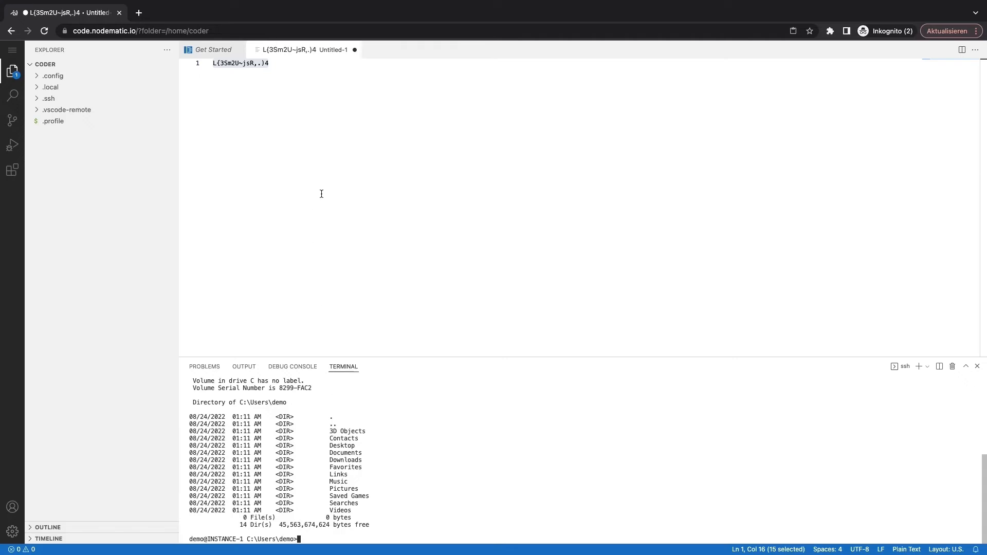
Switch to the Google Cloud console, open the VPC network firewall page, and review its ingress rules
{"action": "key", "text": "ctrl+Right"}
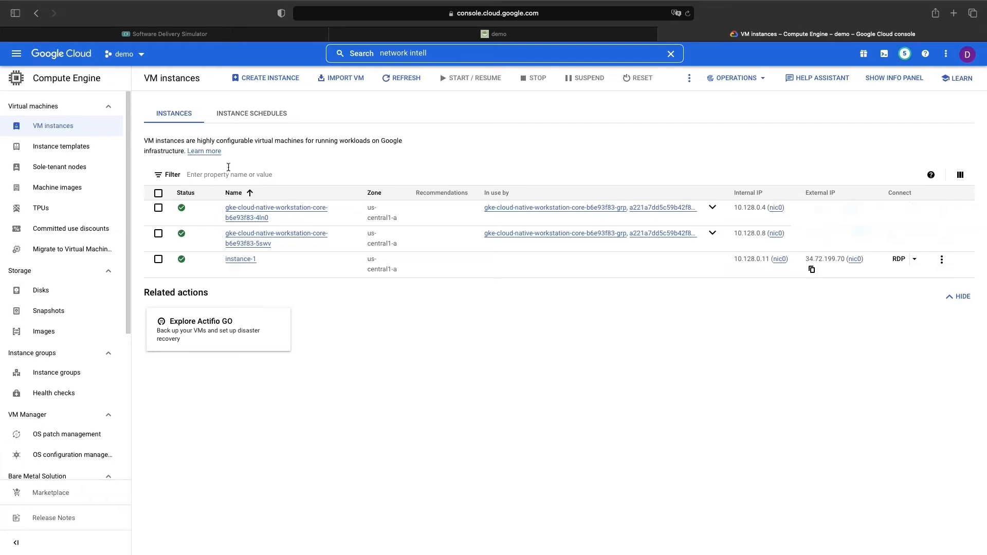
{"action": "left_click", "coordinate": [16, 54]}
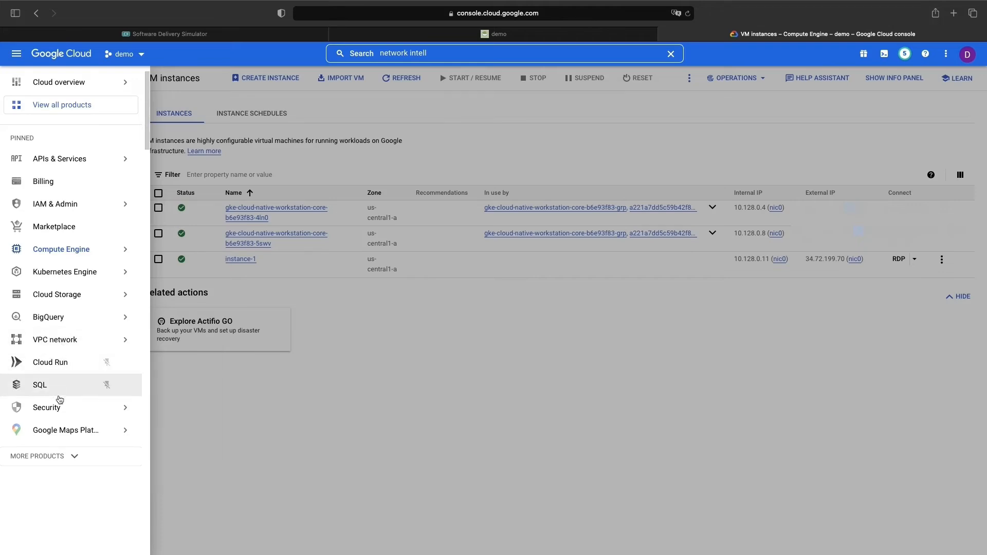
{"action": "mouse_move", "coordinate": [66, 343]}
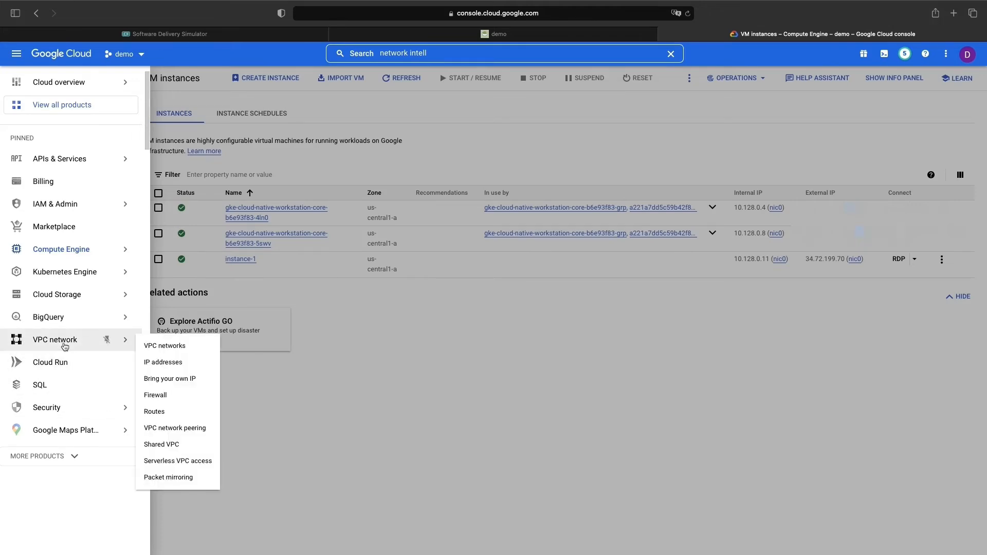
{"action": "left_click", "coordinate": [175, 397]}
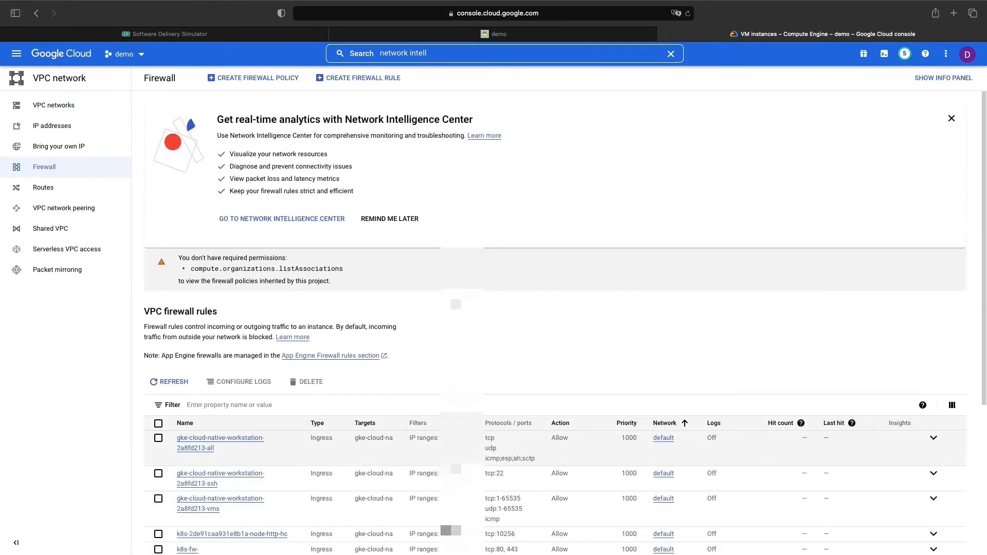
{"action": "scroll", "coordinate": [554, 207], "scroll_direction": "down", "scroll_amount": 5}
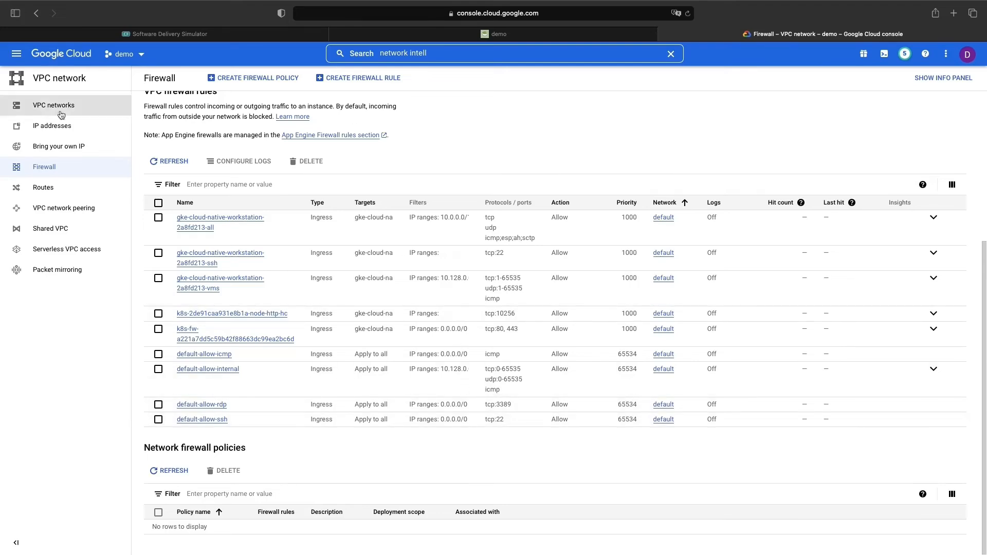
Open Network Topology from the console's network intelligence search results and go on to the Connectivity Tests page
{"action": "left_click", "coordinate": [17, 53]}
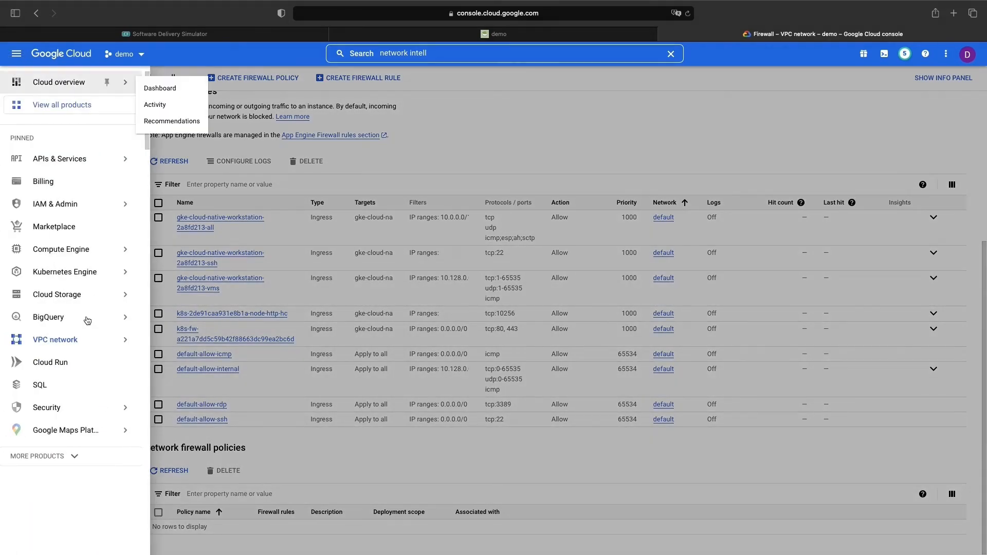
{"action": "mouse_move", "coordinate": [72, 278]}
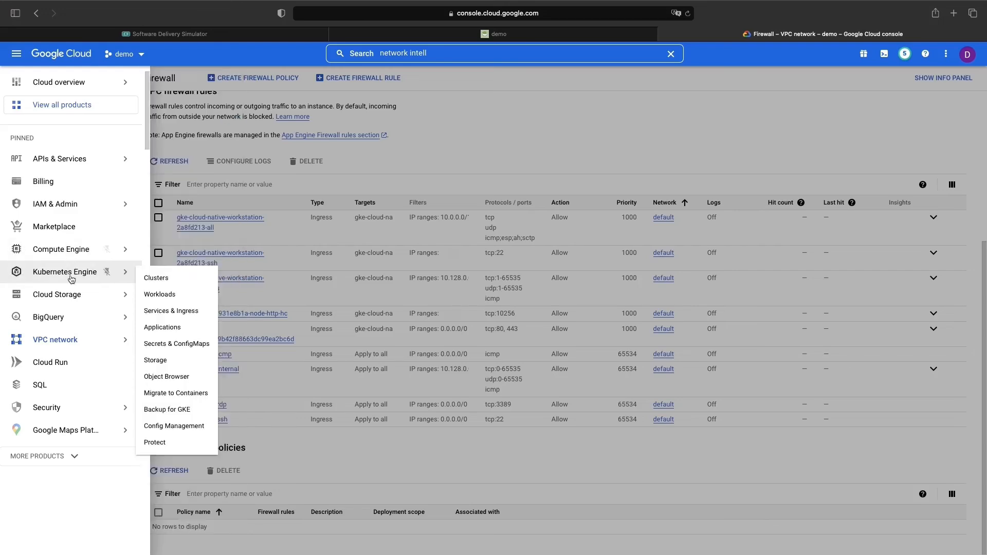
{"action": "left_click", "coordinate": [483, 52]}
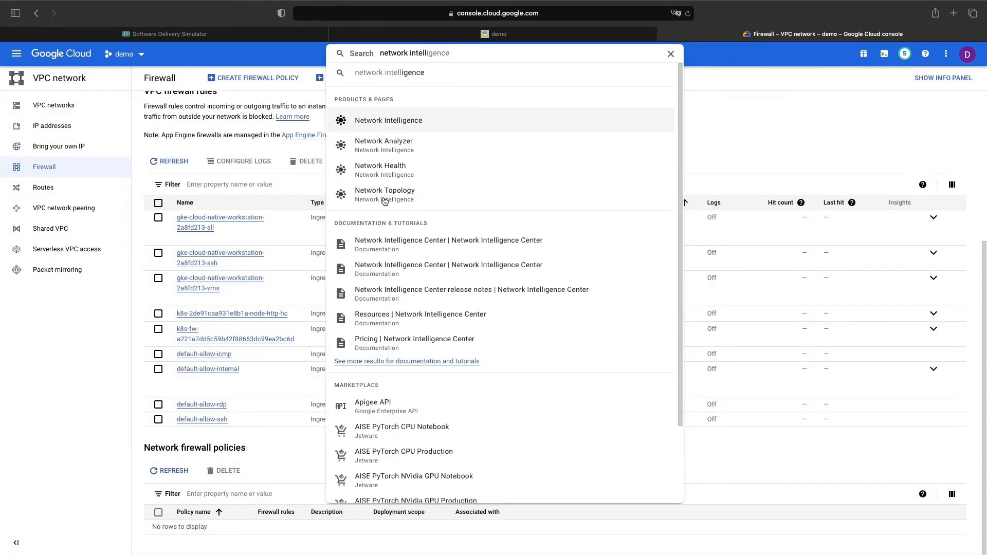
{"action": "left_click", "coordinate": [384, 193]}
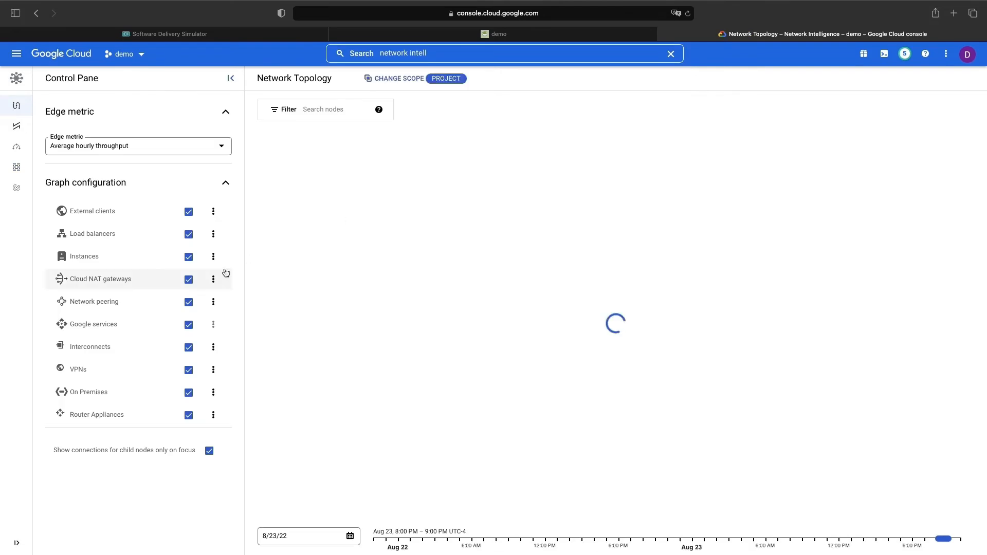
{"action": "left_click", "coordinate": [18, 125]}
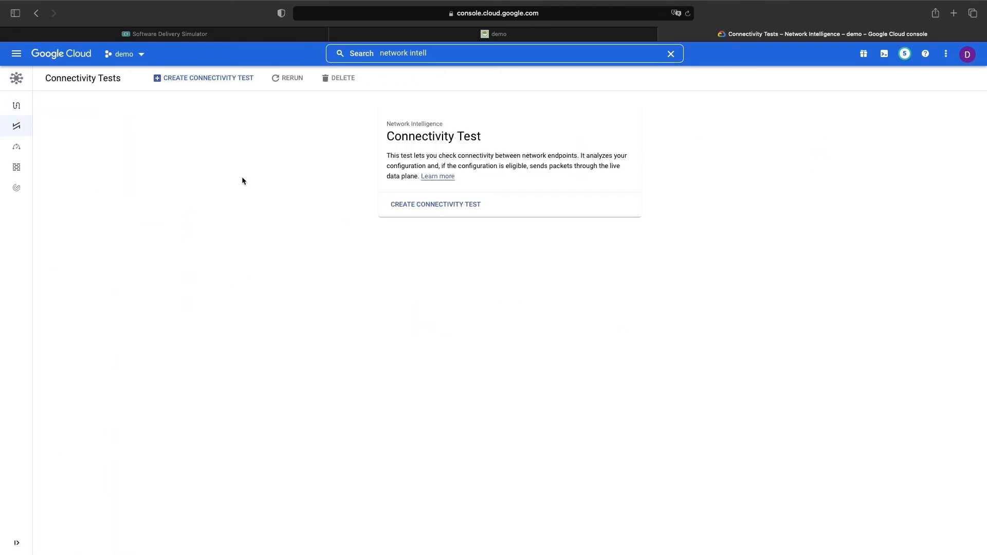
Start a TCP connectivity test named demo with source IP address 8.8.8.8, marked as not used in Google Cloud
{"action": "left_click", "coordinate": [414, 204]}
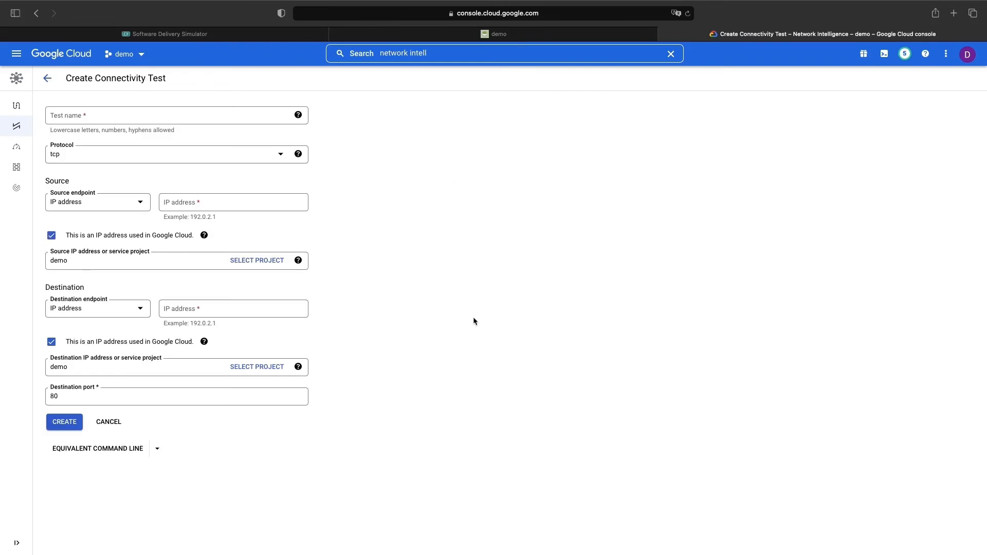
{"action": "left_click", "coordinate": [244, 122]}
{"action": "type", "text": "demo"}
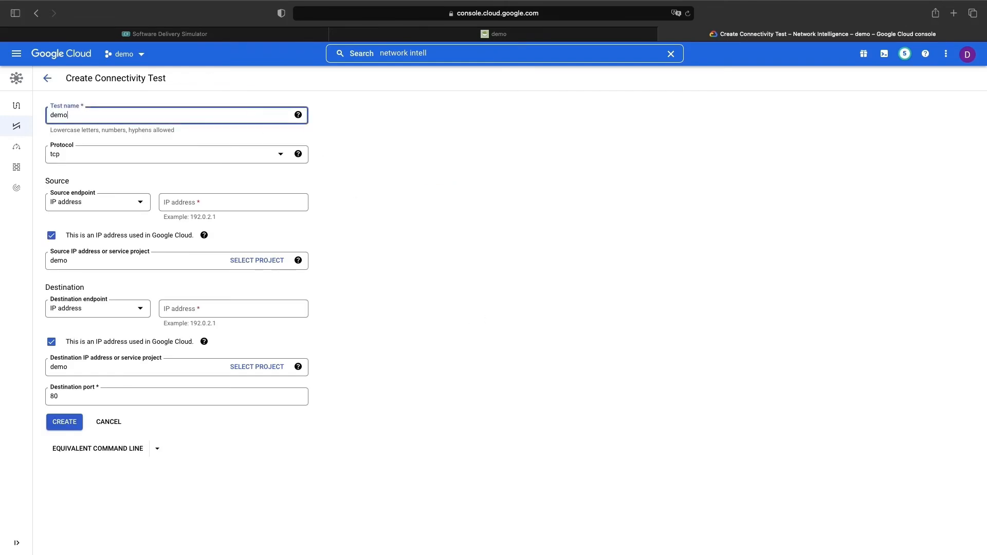
{"action": "mouse_move", "coordinate": [298, 115]}
{"action": "left_click", "coordinate": [194, 201]}
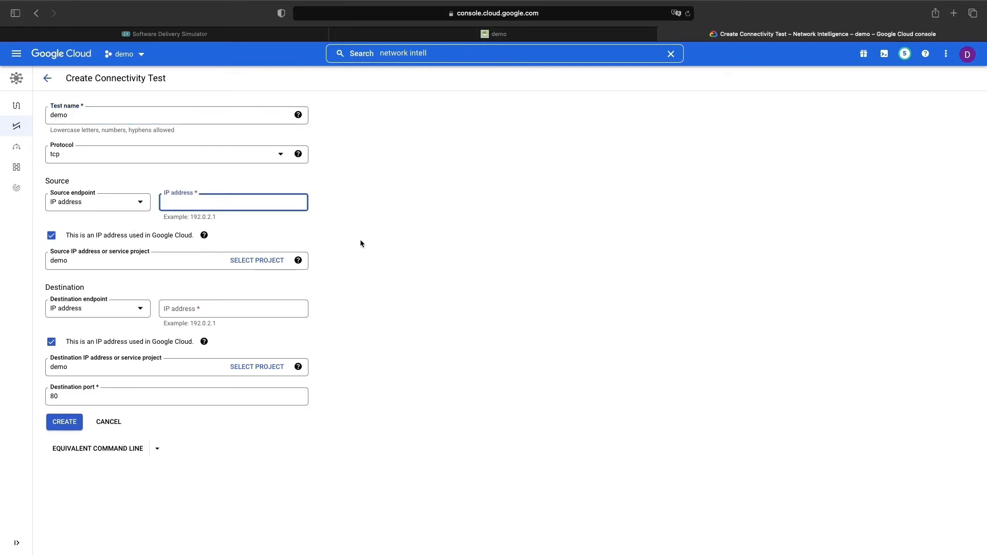
{"action": "type", "text": "8.8.8.8"}
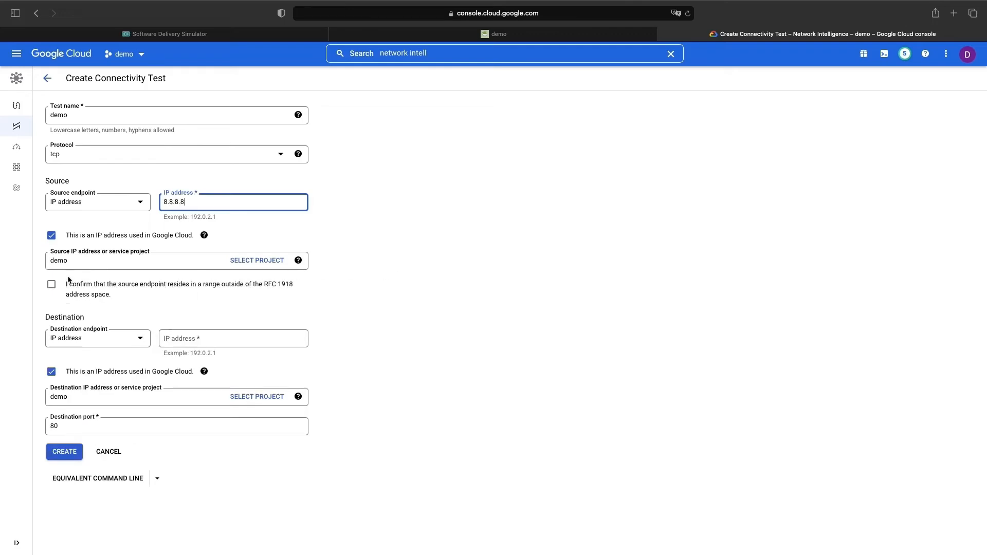
{"action": "left_click", "coordinate": [51, 235]}
Exit the SSH session in code-server and copy the VM's address 34.72.199.70 into the connectivity test's destination IP address
{"action": "left_click", "coordinate": [230, 282]}
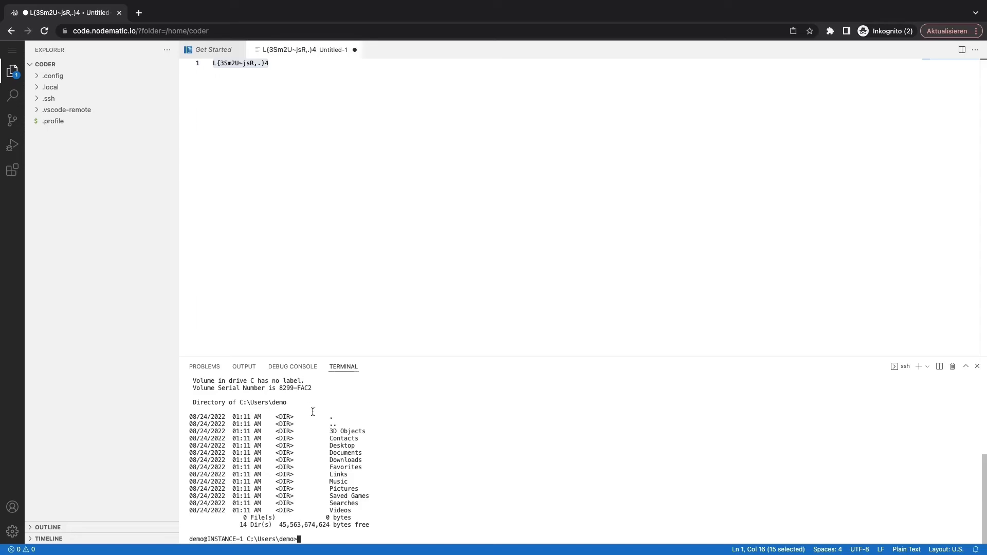
{"action": "type", "text": "exit"}
{"action": "key", "text": "Return"}
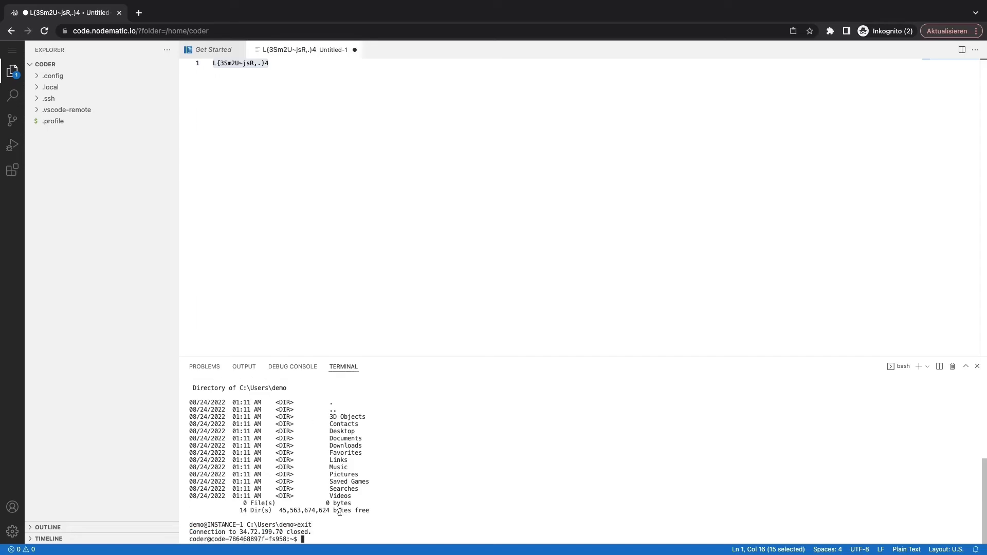
{"action": "double_click", "coordinate": [248, 531]}
{"action": "key", "text": "super+c"}
{"action": "key", "text": "ctrl+Right"}
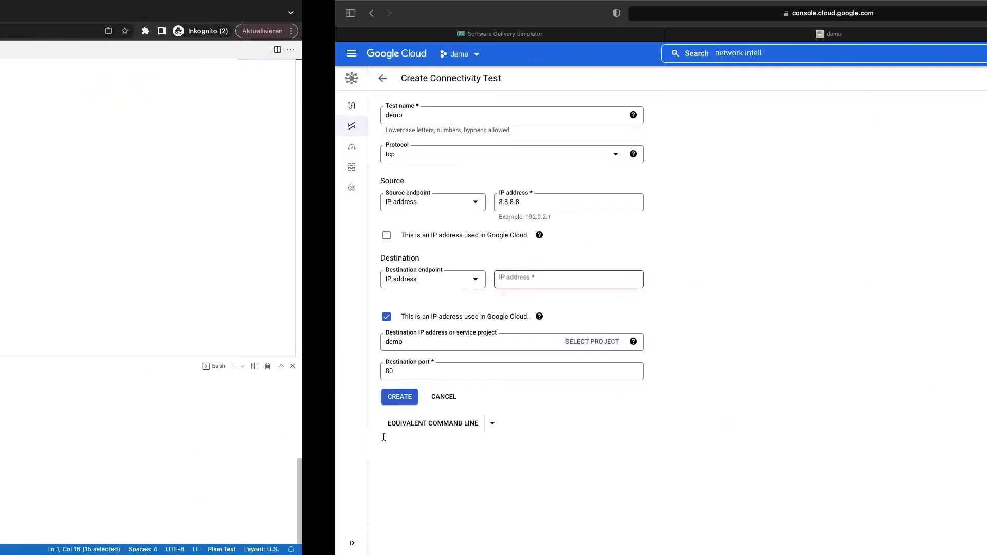
{"action": "key", "text": "super+v"}
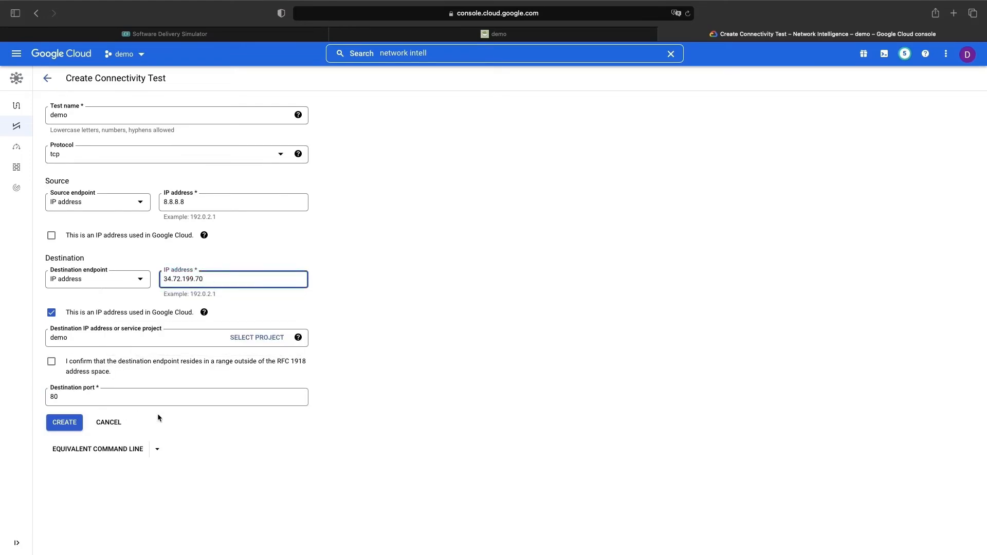
Set the destination port to 3389 and create the connectivity test
{"action": "double_click", "coordinate": [64, 399]}
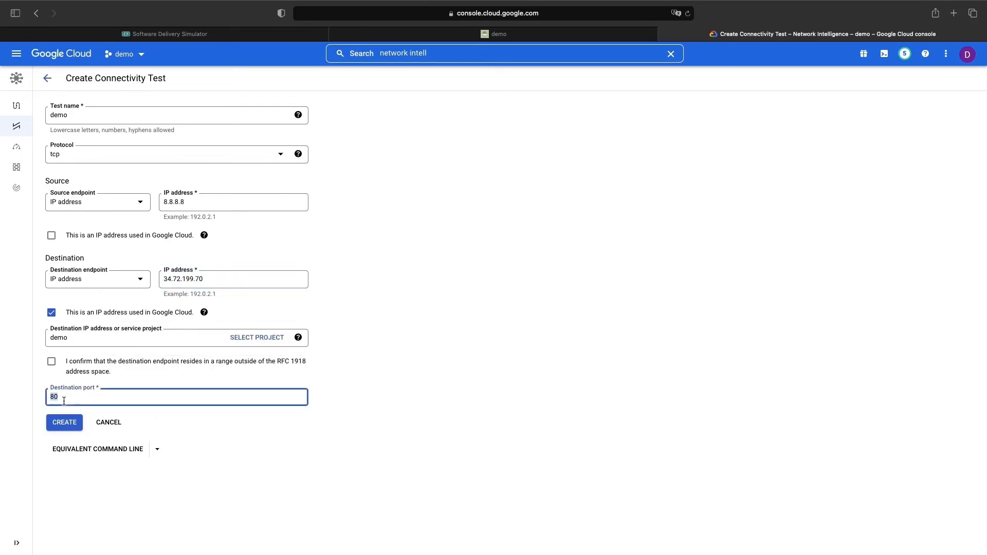
{"action": "type", "text": "3389"}
{"action": "left_click", "coordinate": [65, 423]}
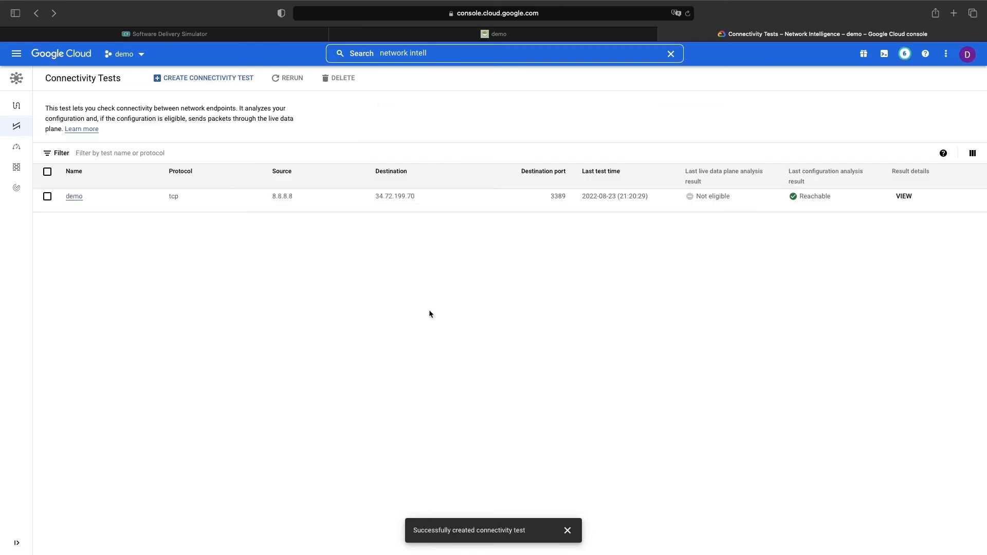
View the demo test's result details, review the configuration analysis trace path, and close the result
{"action": "left_click", "coordinate": [905, 197]}
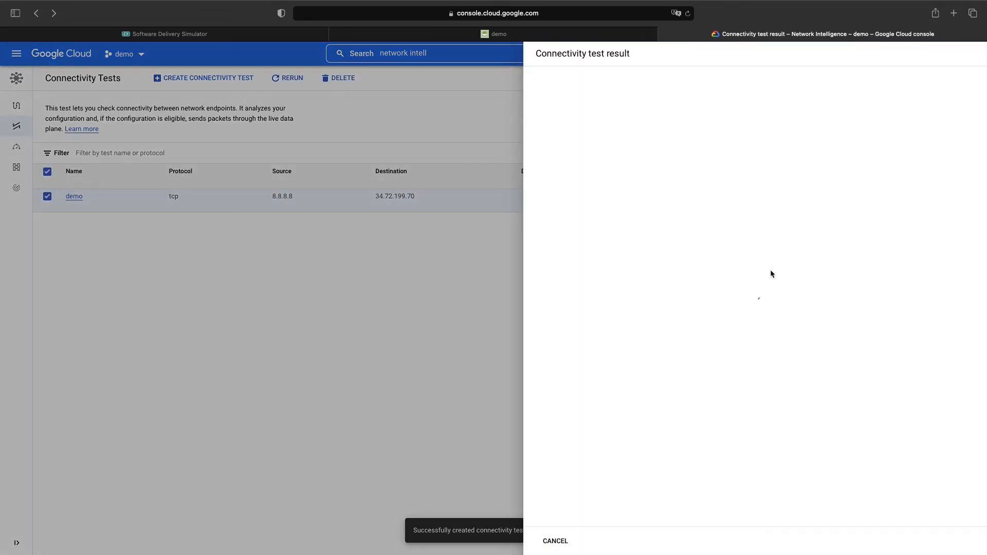
{"action": "scroll", "coordinate": [755, 344], "scroll_direction": "down", "scroll_amount": 3}
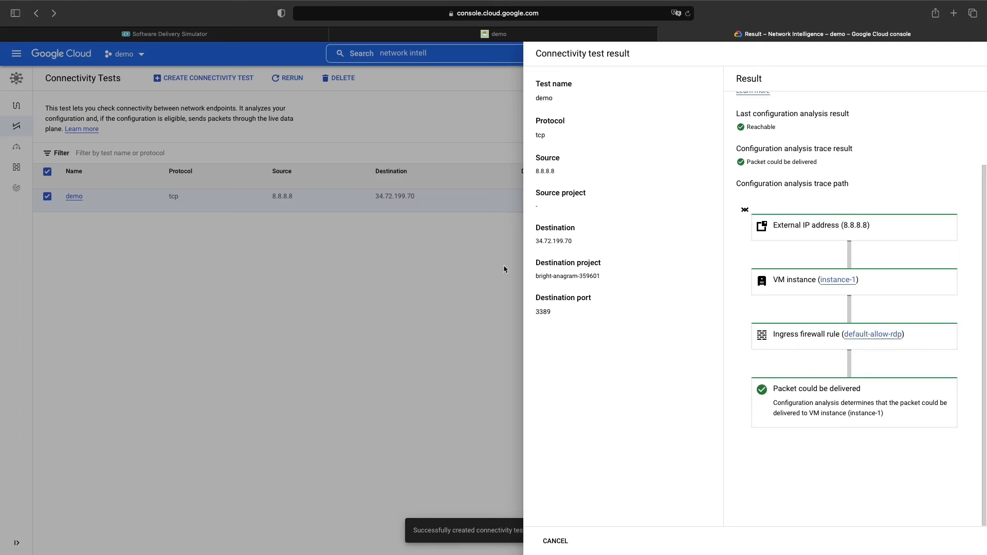
{"action": "left_click", "coordinate": [431, 346]}
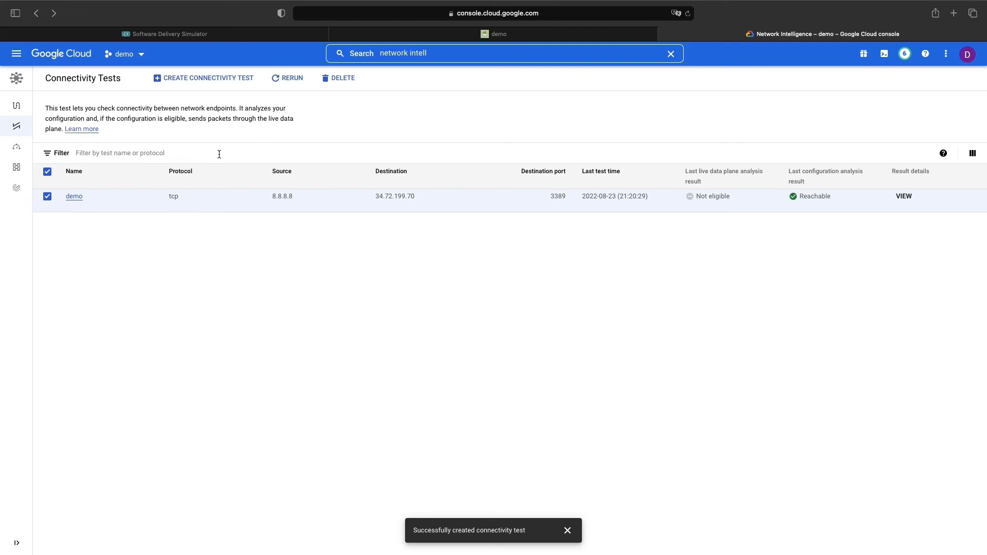
Edit the demo connectivity test so that its destination port is 22, and save it
{"action": "left_click", "coordinate": [74, 196]}
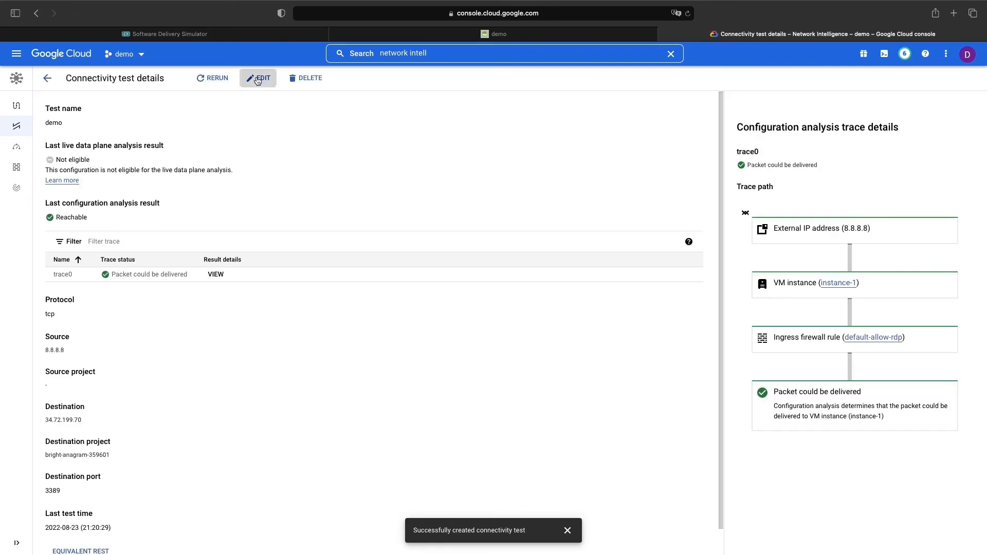
{"action": "left_click", "coordinate": [258, 78]}
{"action": "left_click", "coordinate": [145, 392]}
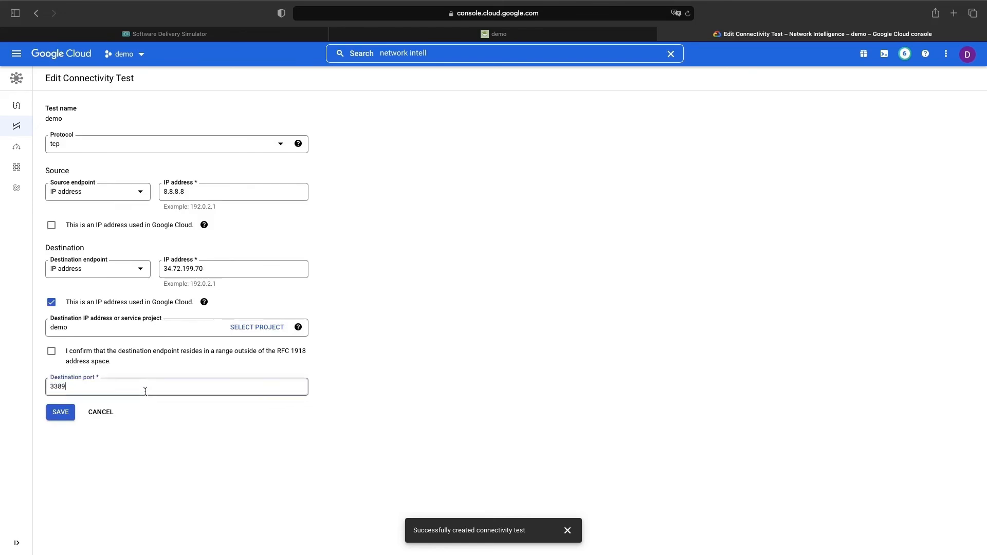
{"action": "double_click", "coordinate": [145, 392]}
{"action": "type", "text": "22"}
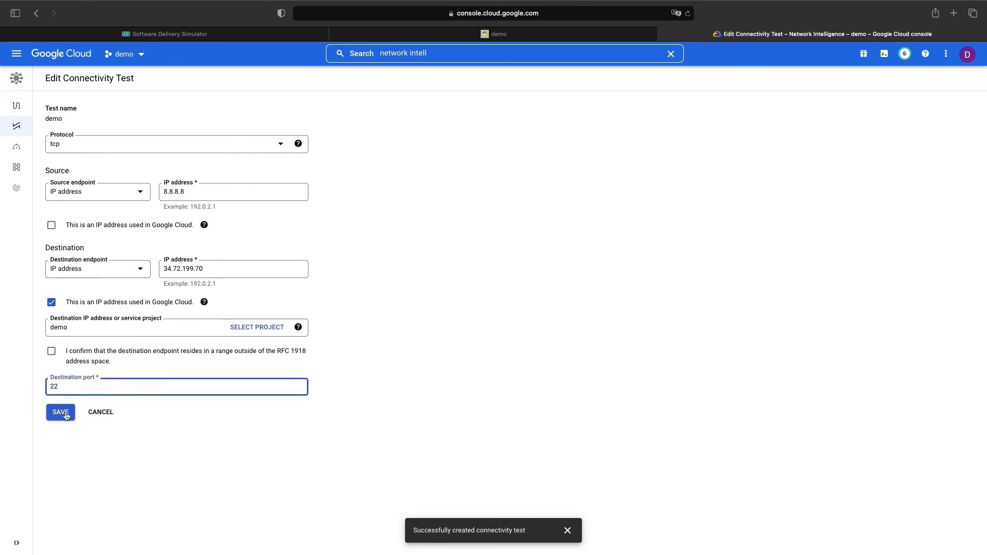
{"action": "left_click", "coordinate": [66, 415]}
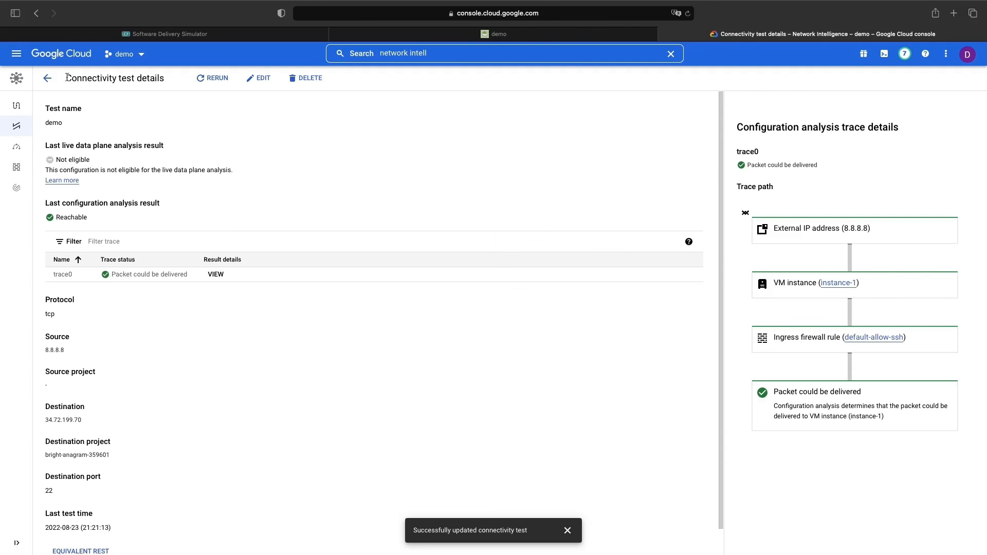
Return to the connectivity tests list, switch to Software Delivery Simulator, and run one step of the connection simulation
{"action": "left_click", "coordinate": [48, 80]}
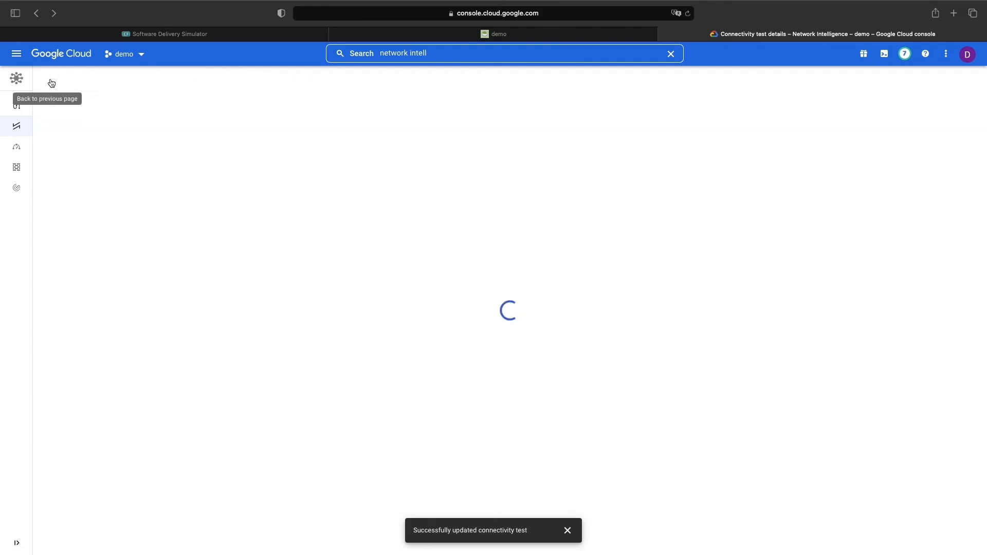
{"action": "left_click", "coordinate": [144, 34]}
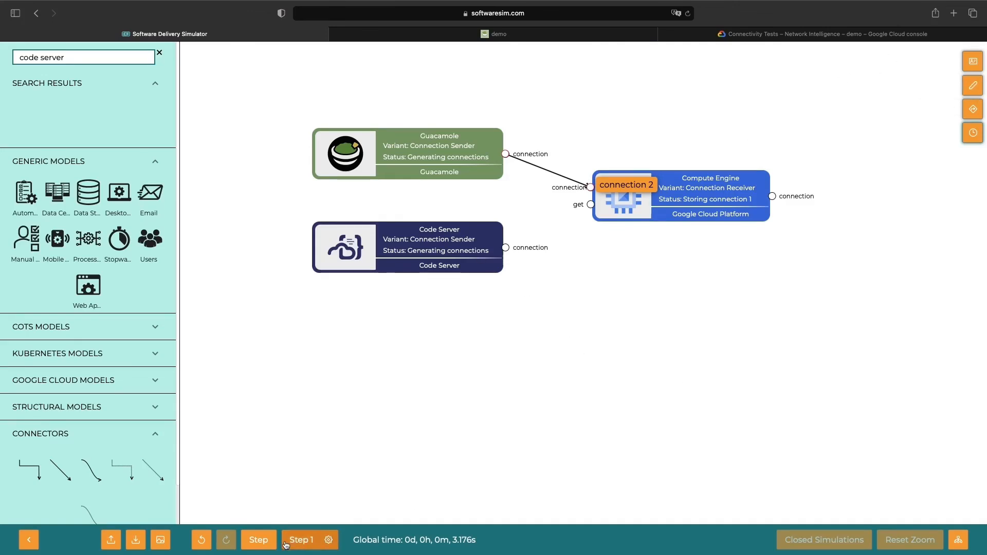
{"action": "left_click", "coordinate": [258, 540]}
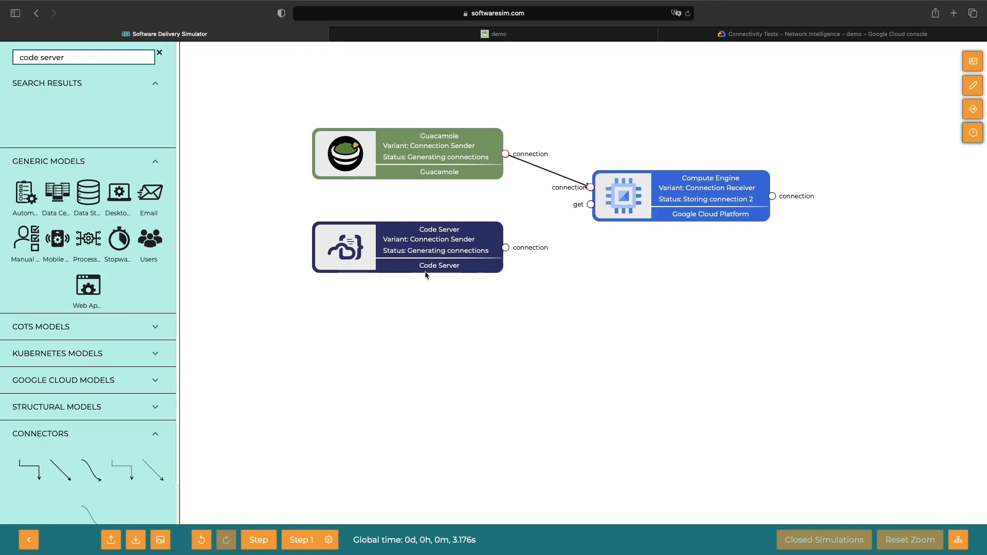
Return the diagram to editing, search the models for "intelligence", and place Network Intelligence Center above the Compute Engine model
{"action": "left_click", "coordinate": [972, 91]}
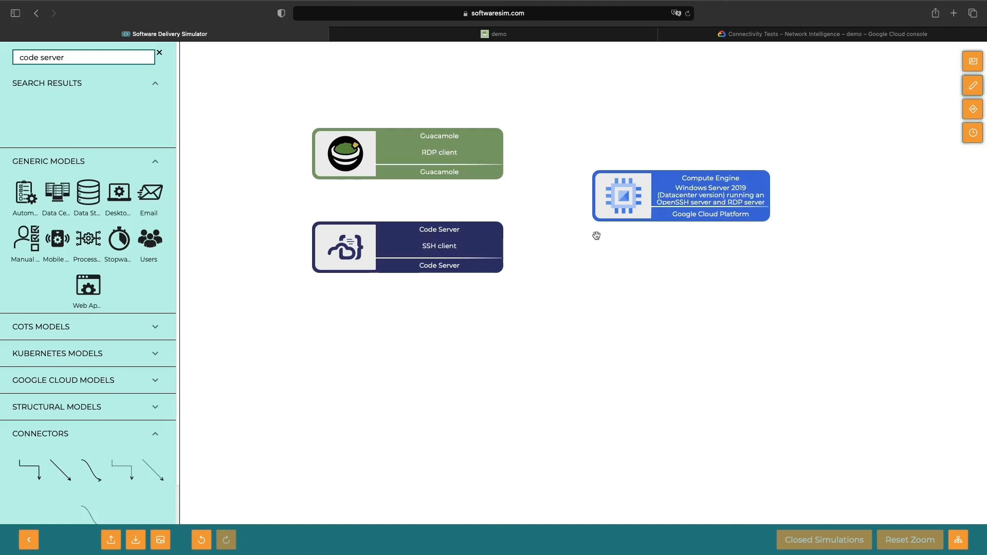
{"action": "triple_click", "coordinate": [73, 61]}
{"action": "type", "text": "intelligence"}
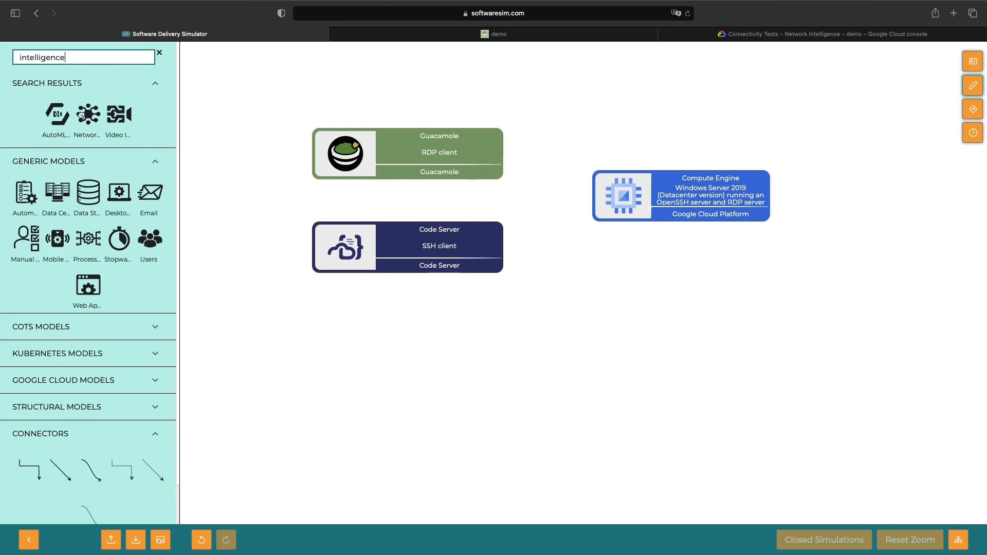
{"action": "left_click_drag", "start_coordinate": [82, 114], "coordinate": [614, 73]}
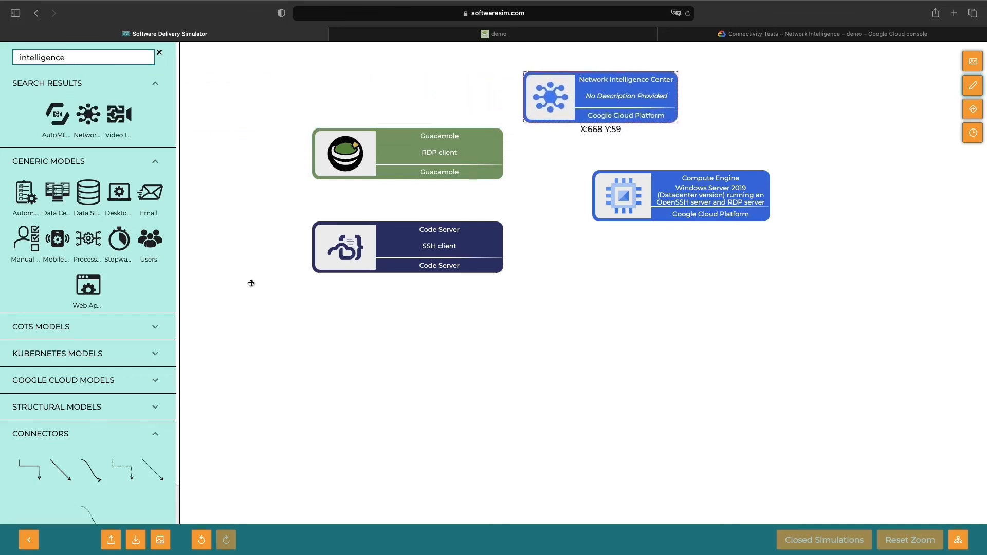
Connect Guacamole to Network Intelligence Center and Network Intelligence Center to Compute Engine with straight dotted arrows
{"action": "left_click_drag", "start_coordinate": [157, 474], "coordinate": [380, 77]}
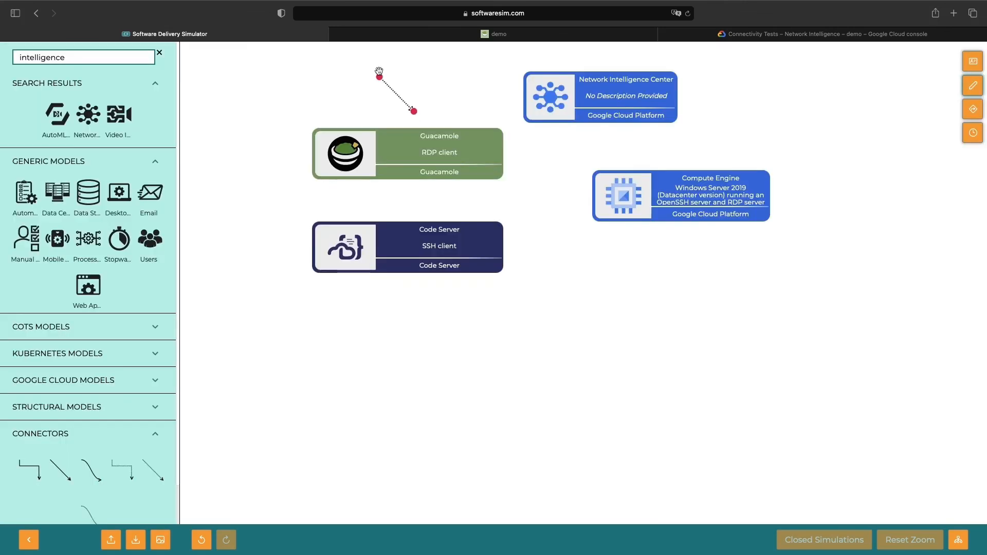
{"action": "left_click_drag", "start_coordinate": [376, 123], "coordinate": [521, 160]}
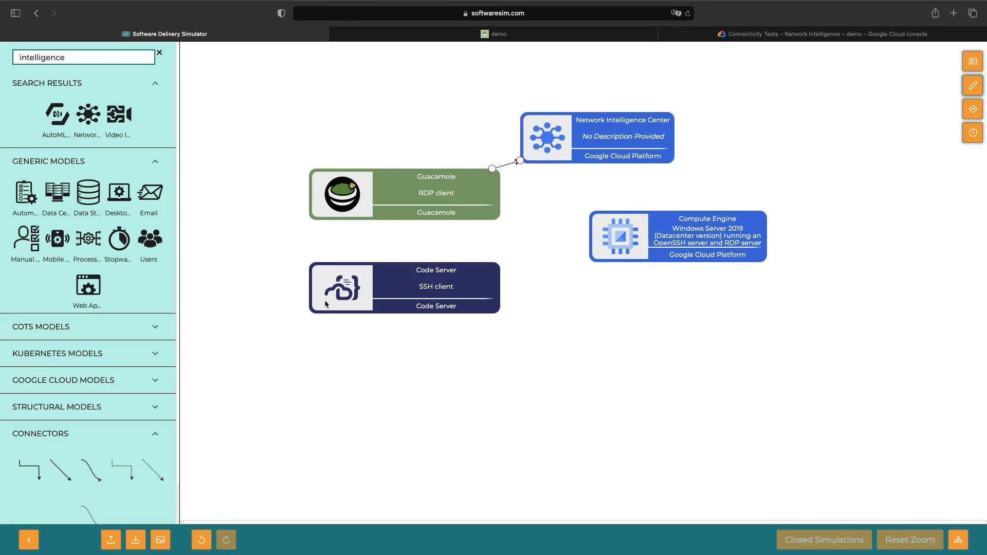
{"action": "left_click_drag", "start_coordinate": [151, 470], "coordinate": [675, 141]}
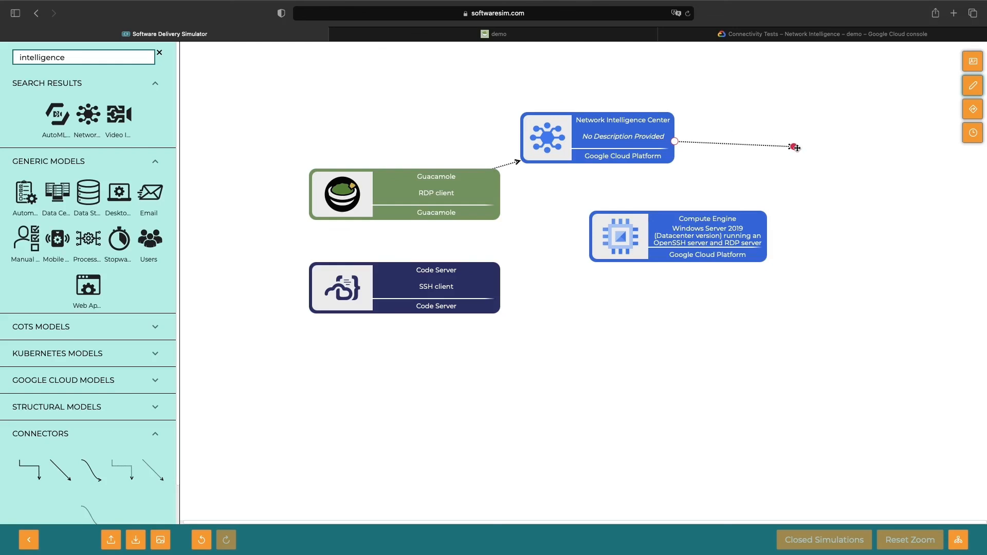
{"action": "left_click_drag", "start_coordinate": [796, 147], "coordinate": [657, 210]}
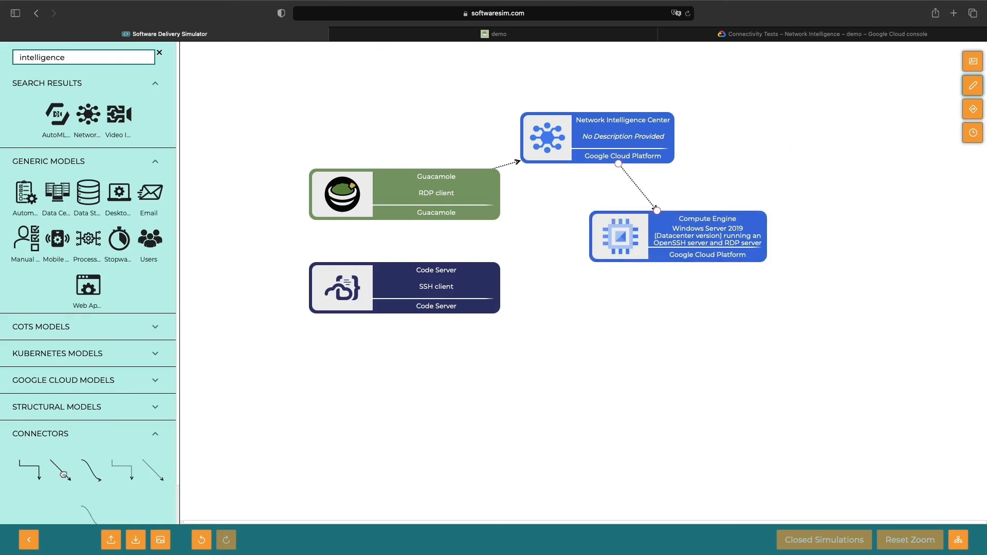
Connect Guacamole directly to Compute Engine with a straight solid arrow
{"action": "left_click_drag", "start_coordinate": [64, 474], "coordinate": [462, 220]}
{"action": "left_click_drag", "start_coordinate": [555, 262], "coordinate": [627, 232]}
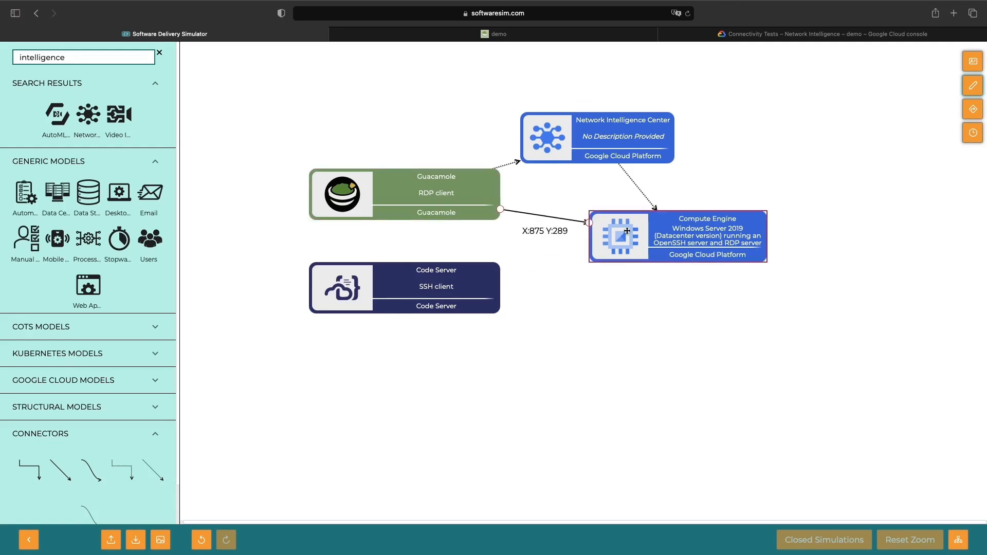